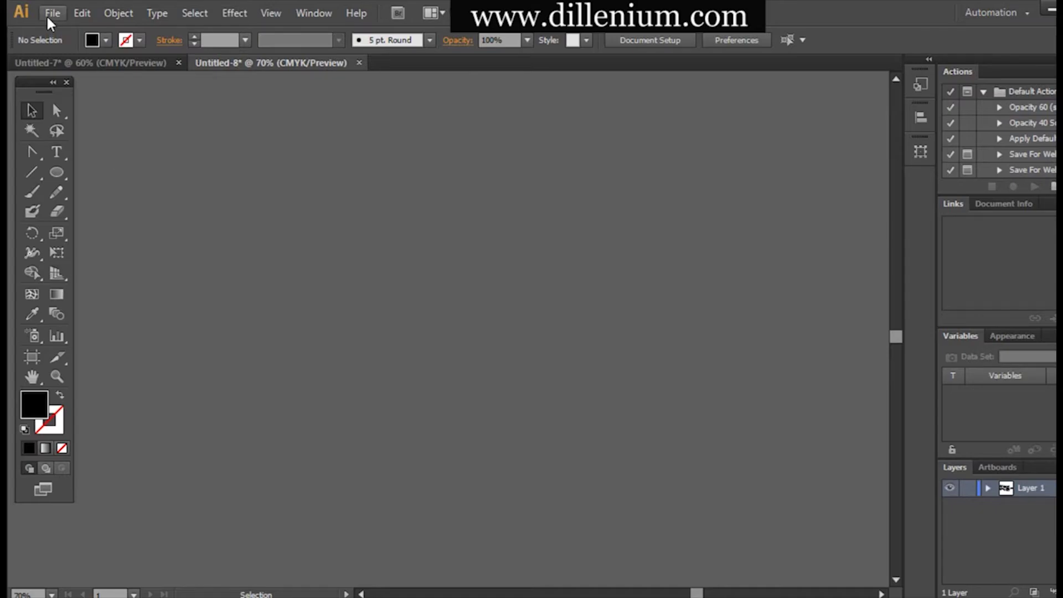
- Create a new single-artboard document 1280 px wide and 720 px high in CMYK at 300 PPI
{"action": "left_click", "coordinate": [48, 13]}
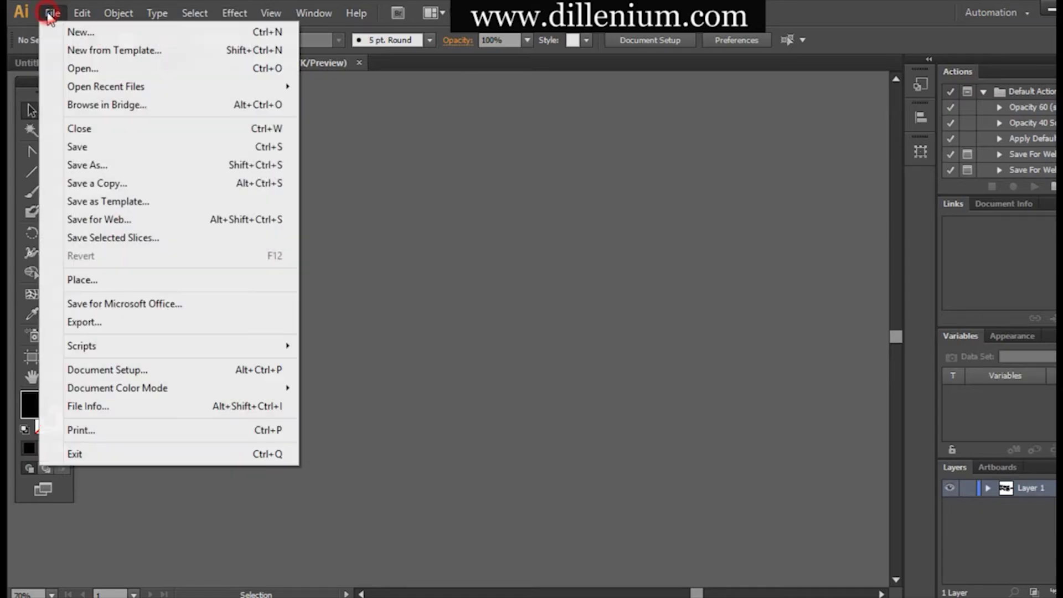
{"action": "left_click", "coordinate": [77, 33]}
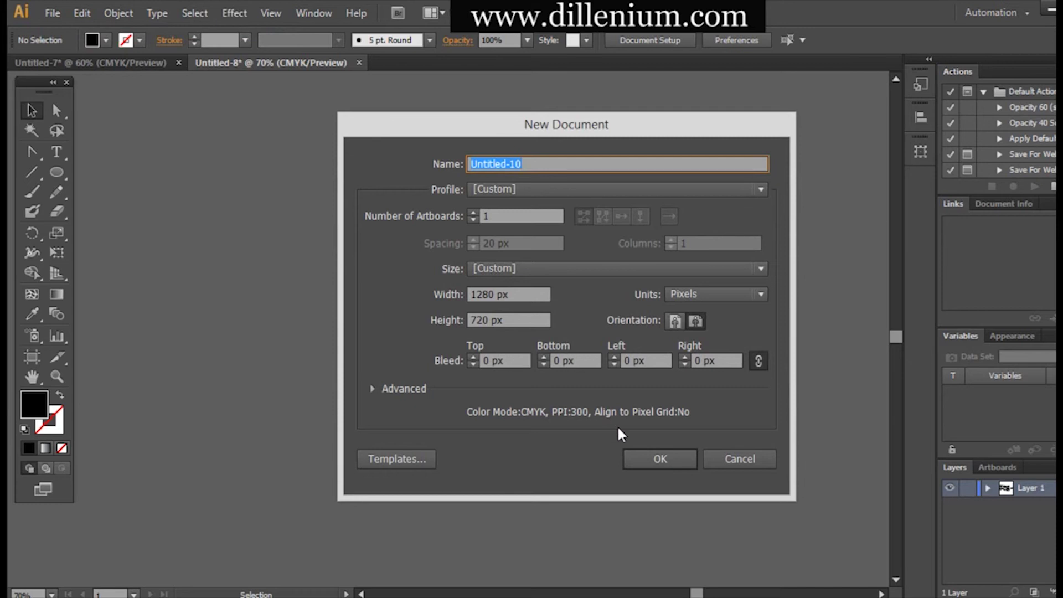
{"action": "left_click", "coordinate": [660, 456]}
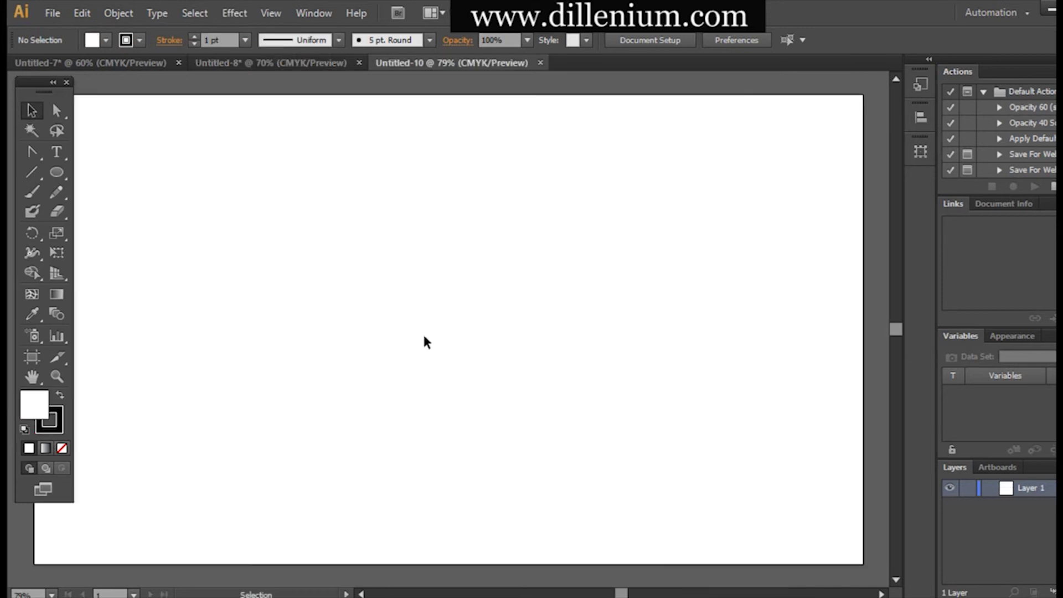
- Draw a rectangle covering the entire artboard as the background
{"action": "left_click_drag", "start_coordinate": [39, 595], "coordinate": [12, 594]}
{"action": "type", "text": "60"}
{"action": "key", "text": "shift+Return"}
{"action": "left_click", "coordinate": [157, 317]}
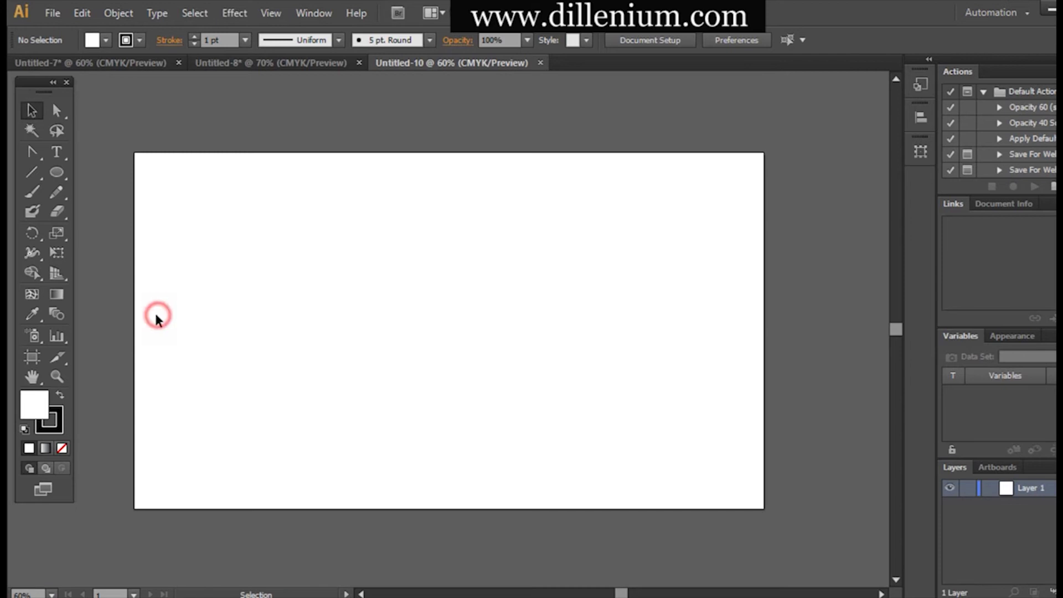
{"action": "left_click_drag", "start_coordinate": [57, 173], "coordinate": [764, 508]}
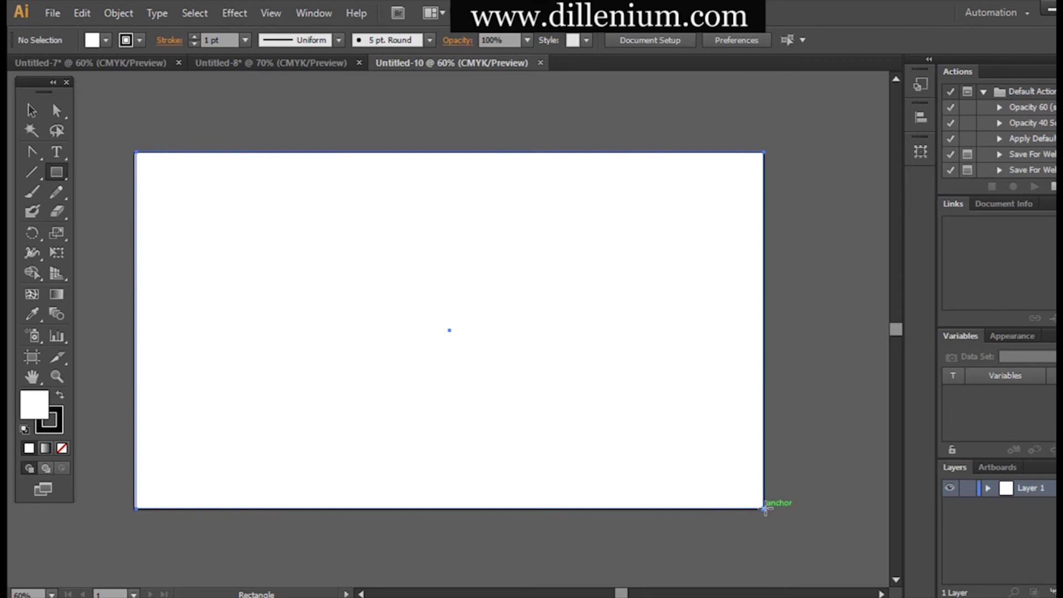
- Give the background rectangle no stroke and the lightest grey swatch as fill, and lock it
{"action": "left_click", "coordinate": [139, 40]}
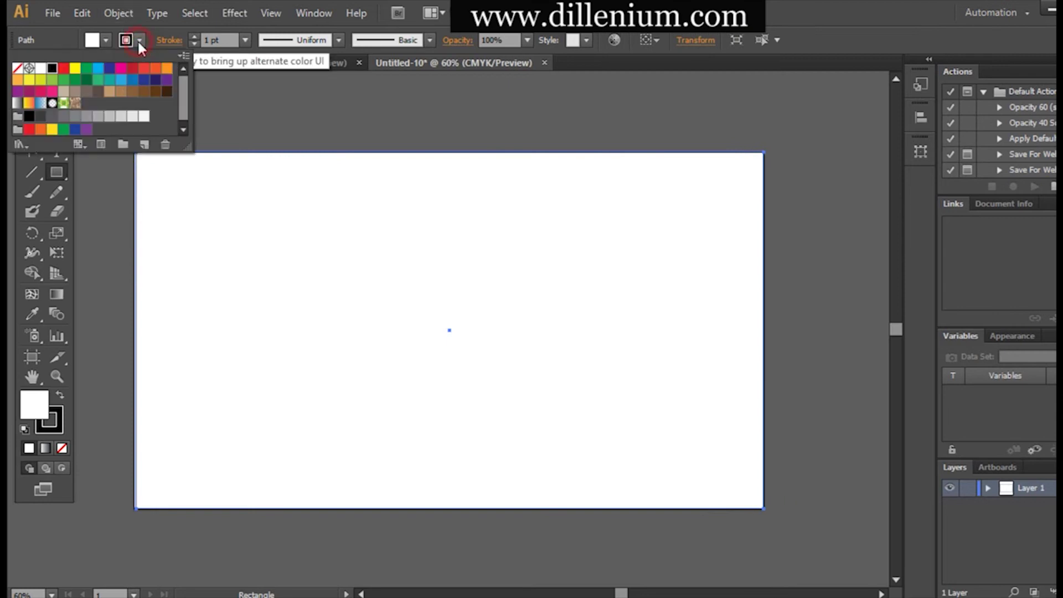
{"action": "left_click", "coordinate": [17, 68]}
{"action": "left_click", "coordinate": [95, 41]}
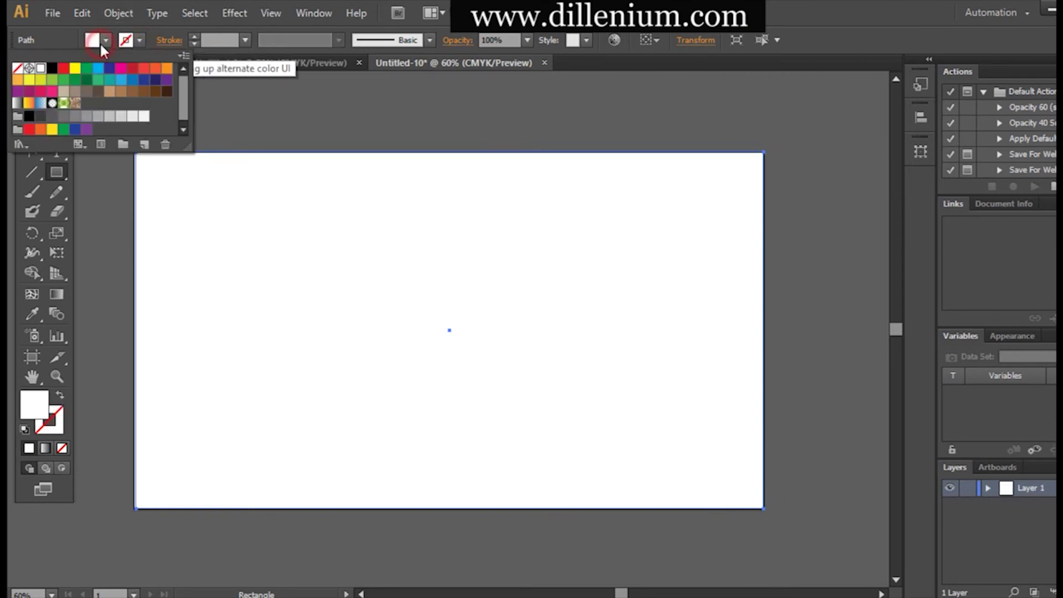
{"action": "left_click", "coordinate": [145, 116]}
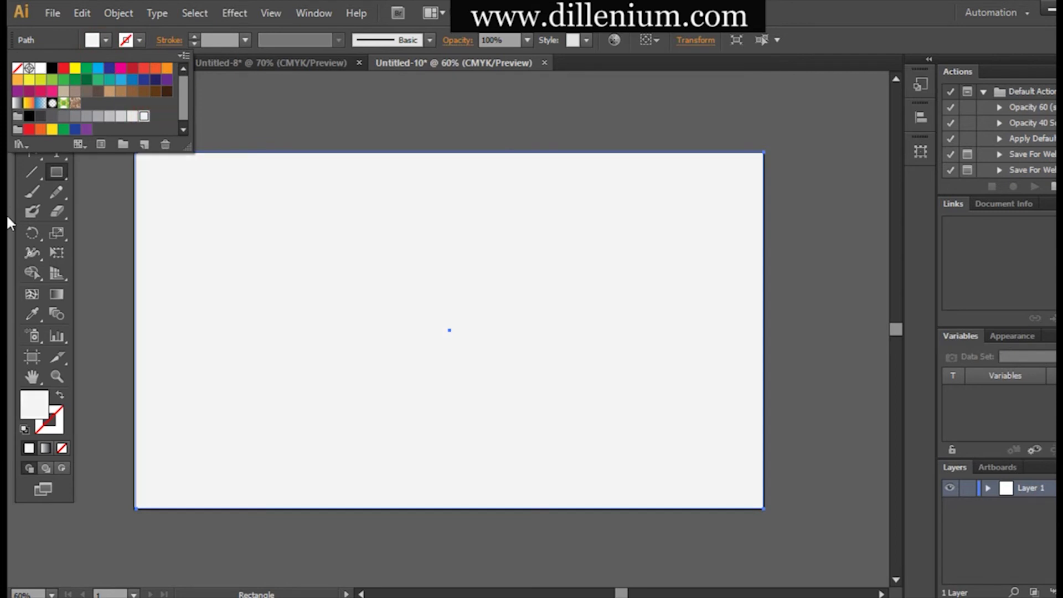
{"action": "left_click", "coordinate": [31, 111]}
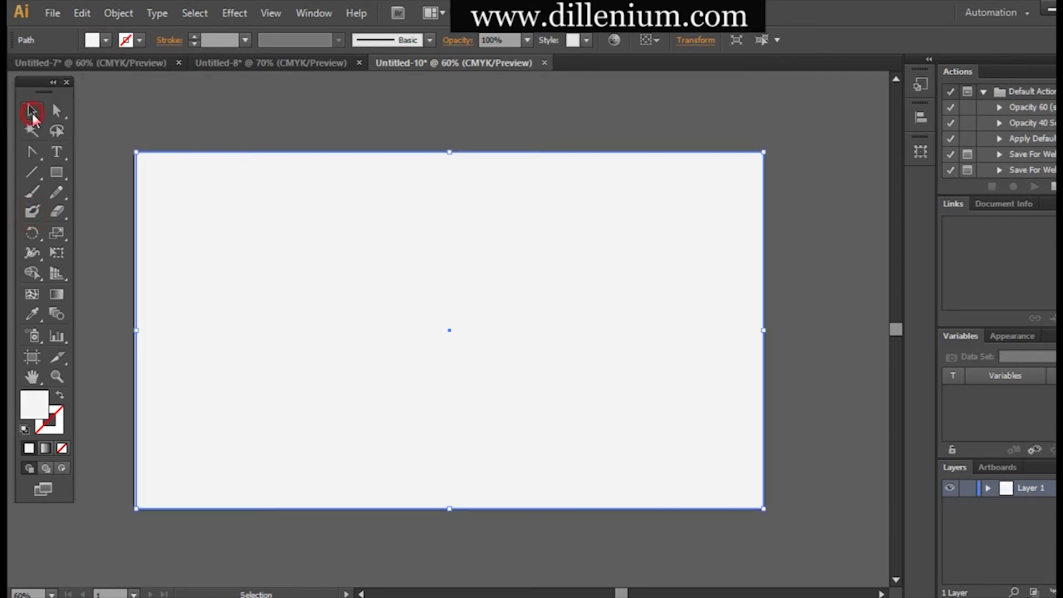
{"action": "left_click", "coordinate": [225, 268]}
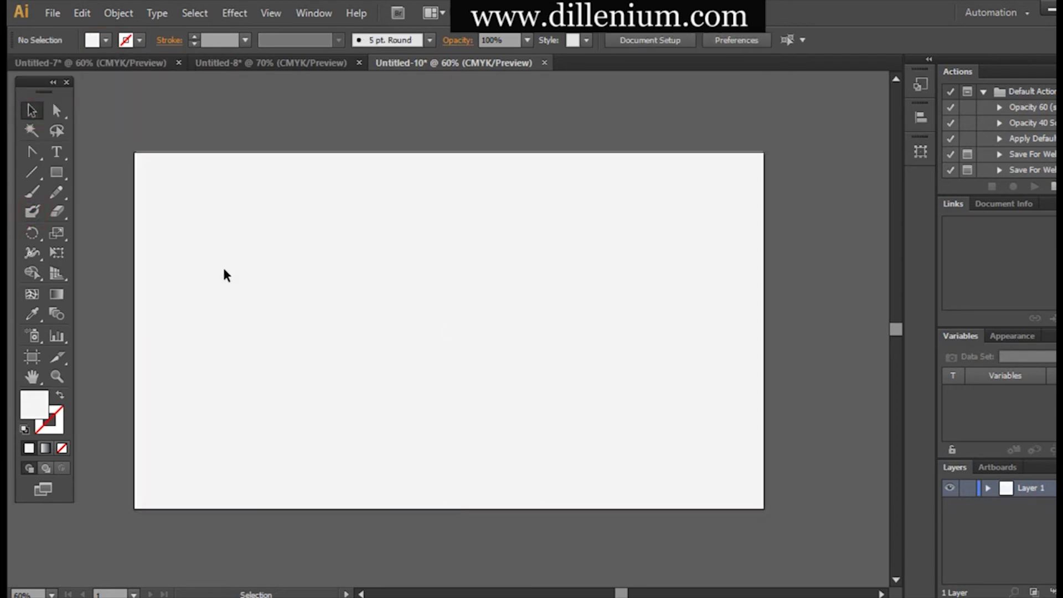
- Draw a large circle in the middle of the artboard and fill it with a swatch edited to C=10 M=47 Y=50 K=0
{"action": "mouse_move", "coordinate": [51, 172]}
{"action": "left_mouse_down"}
{"action": "mouse_move", "coordinate": [98, 188]}
{"action": "mouse_move", "coordinate": [110, 212]}
{"action": "left_mouse_up"}
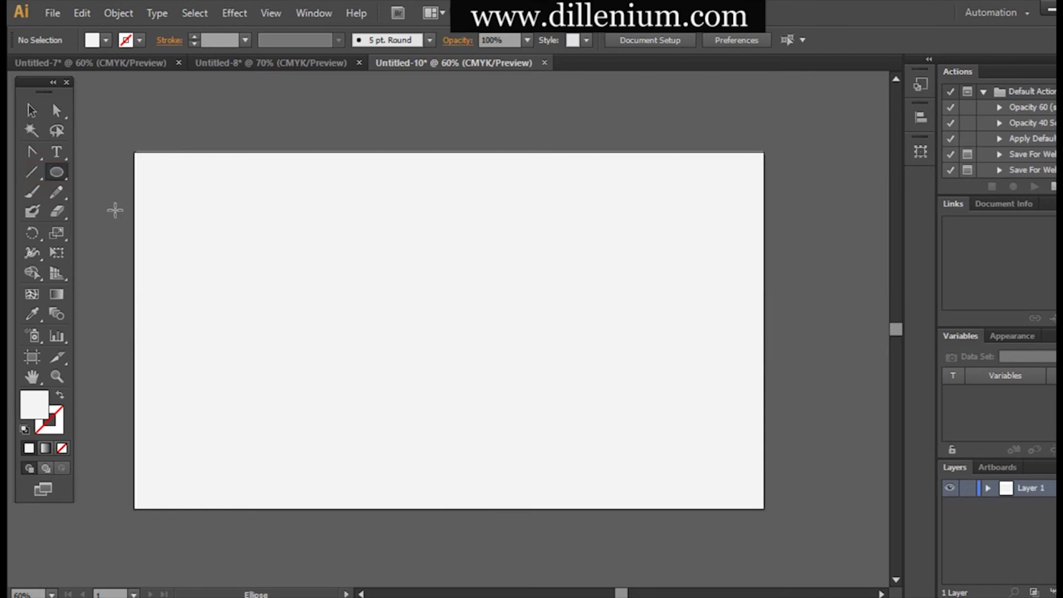
{"action": "left_click_drag", "start_coordinate": [315, 206], "coordinate": [570, 377]}
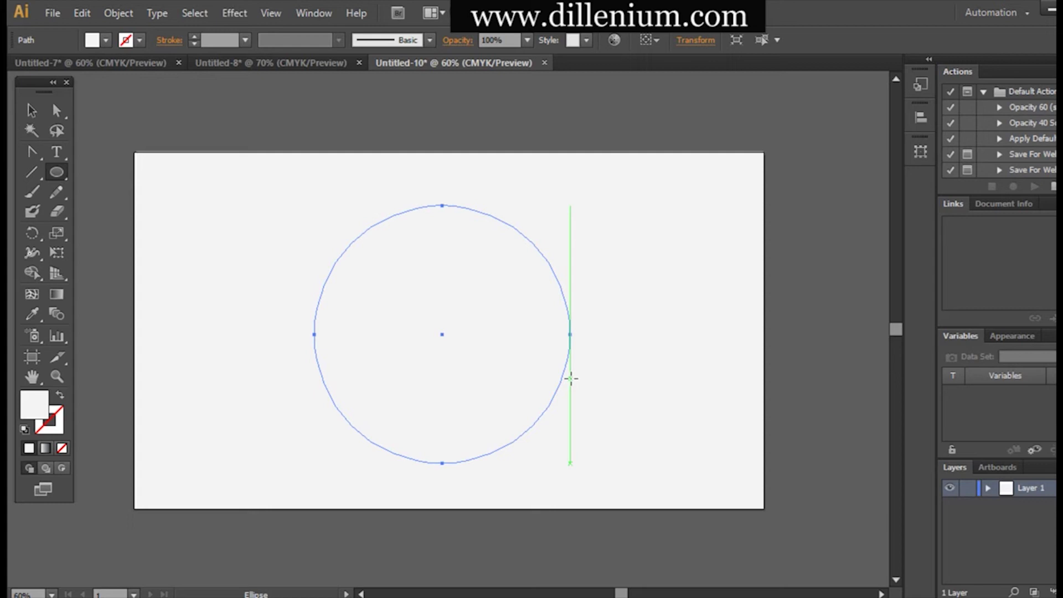
{"action": "left_click", "coordinate": [106, 40]}
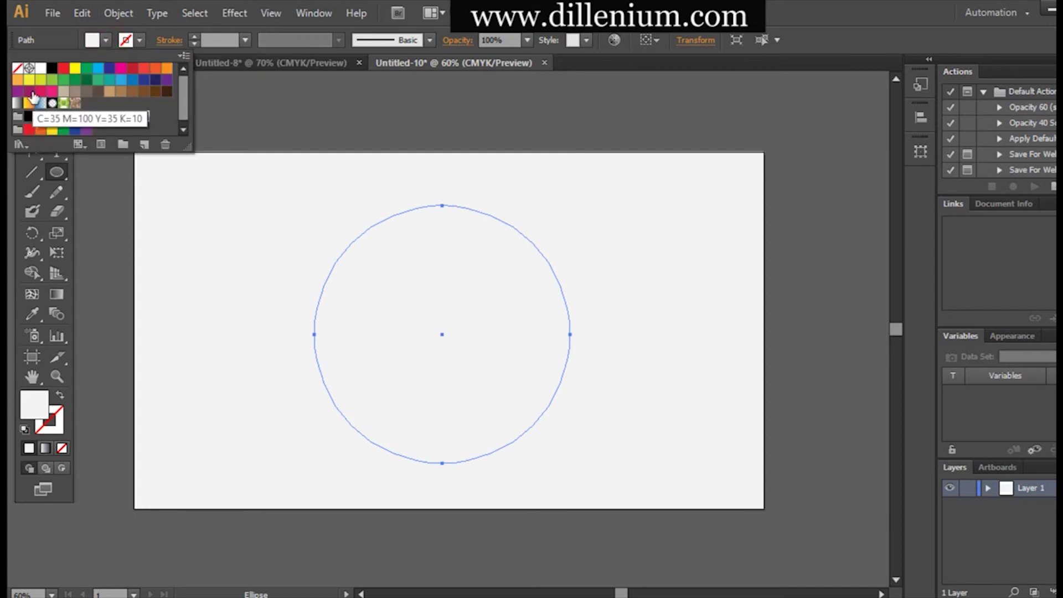
{"action": "double_click", "coordinate": [40, 91]}
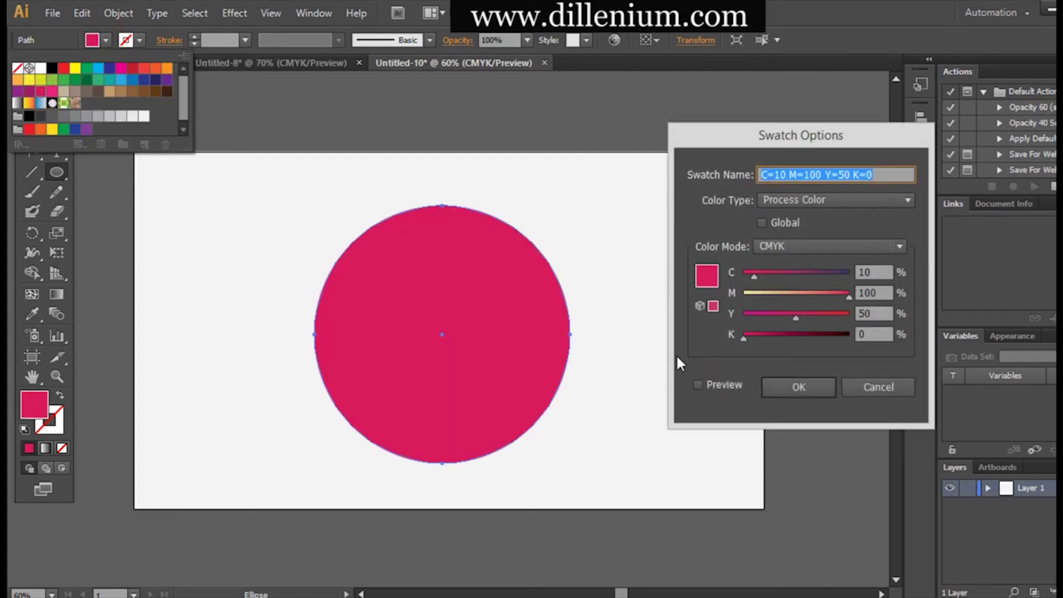
{"action": "left_click", "coordinate": [794, 297]}
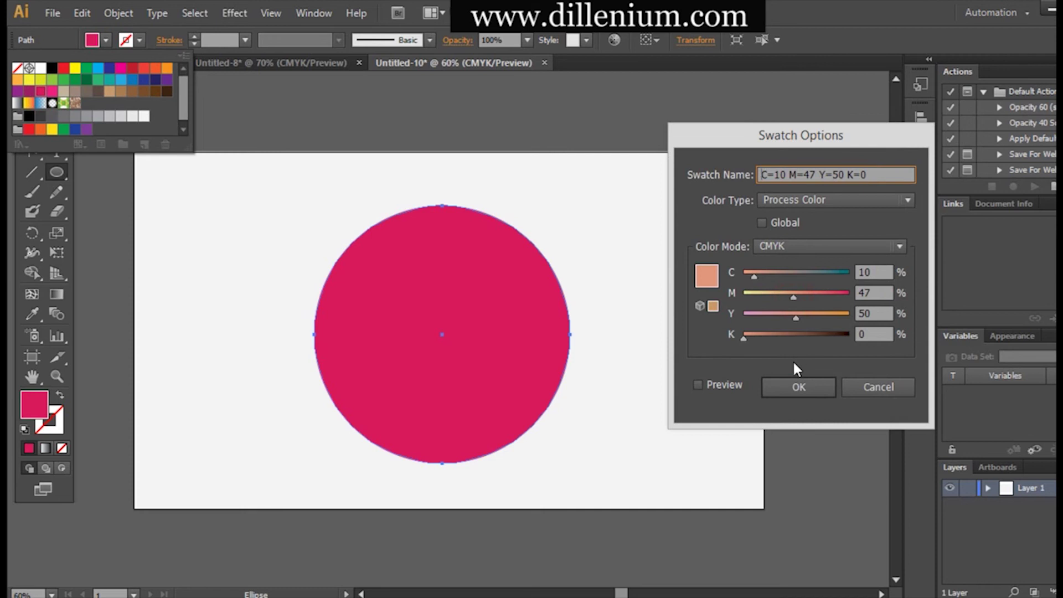
{"action": "left_click", "coordinate": [796, 386]}
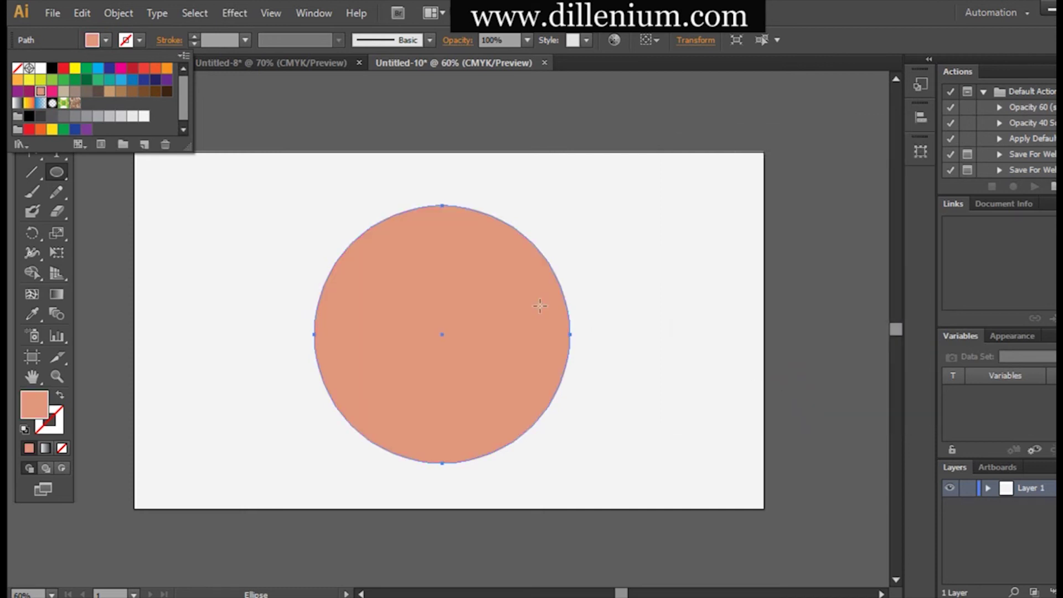
- Center the circle on the artboard and transfer its salmon color to the stroke, leaving no fill
{"action": "left_click", "coordinate": [28, 110]}
{"action": "left_click_drag", "start_coordinate": [374, 327], "coordinate": [386, 322]}
{"action": "left_click_drag", "start_coordinate": [34, 411], "coordinate": [54, 426]}
{"action": "left_click", "coordinate": [35, 411]}
{"action": "left_click", "coordinate": [63, 450]}
{"action": "left_click", "coordinate": [63, 448]}
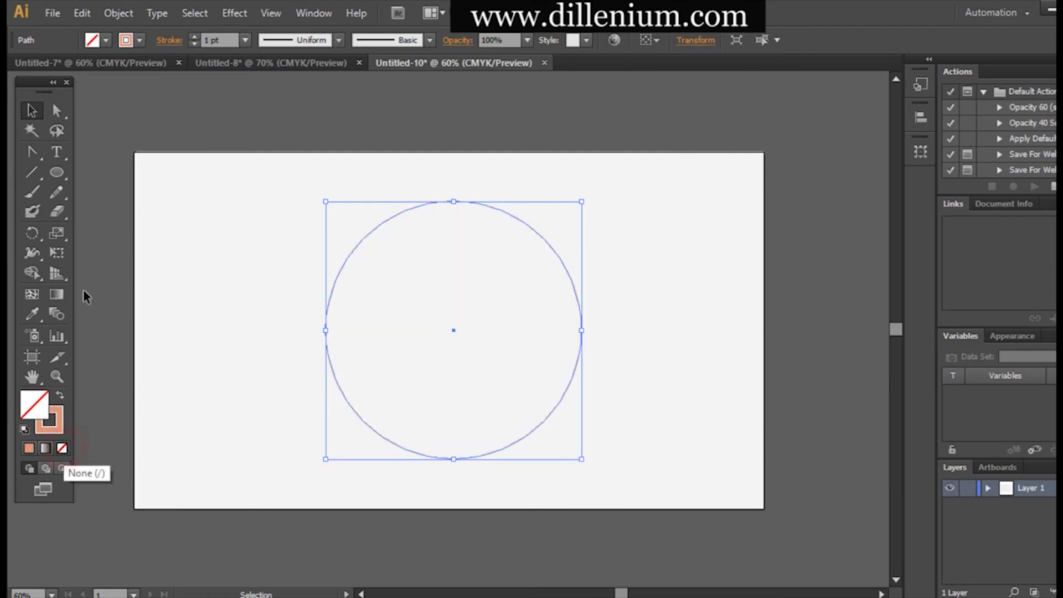
- Set the circle's stroke weight to 3 pt and deselect it
{"action": "left_click", "coordinate": [207, 42]}
{"action": "type", "text": "4"}
{"action": "key", "text": "Return"}
{"action": "scroll", "coordinate": [209, 45], "scroll_direction": "down", "scroll_amount": 2}
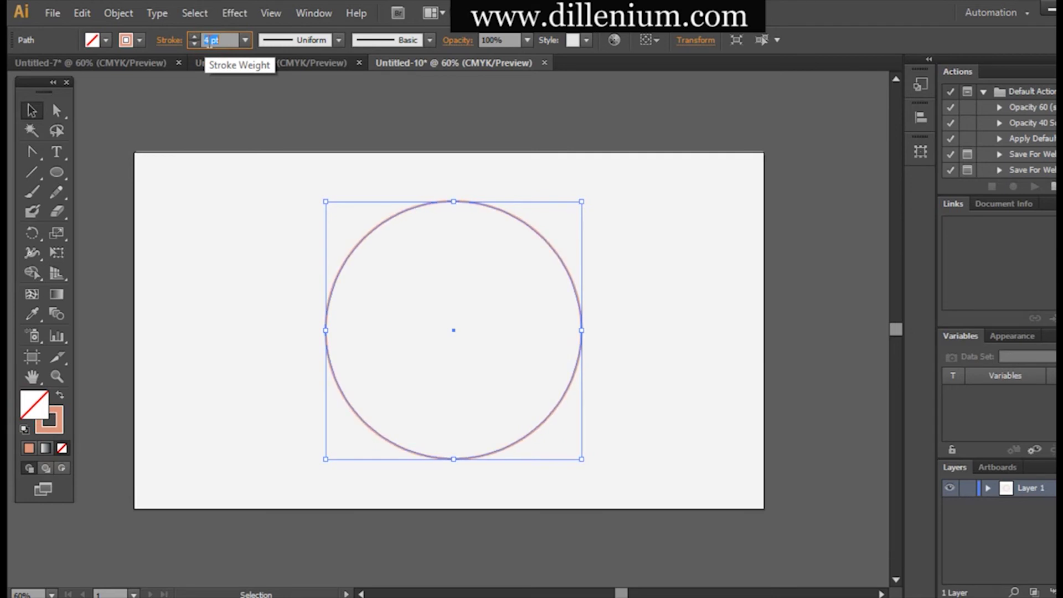
{"action": "left_click", "coordinate": [242, 213]}
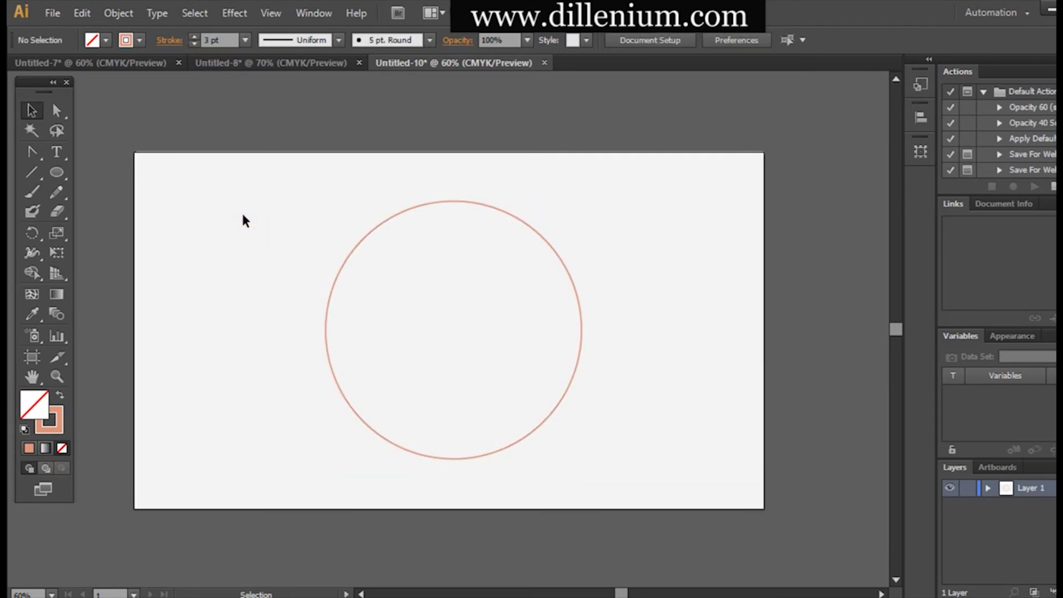
- Start a Roughen effect on the circle with preview on and smooth points
{"action": "left_click", "coordinate": [348, 253]}
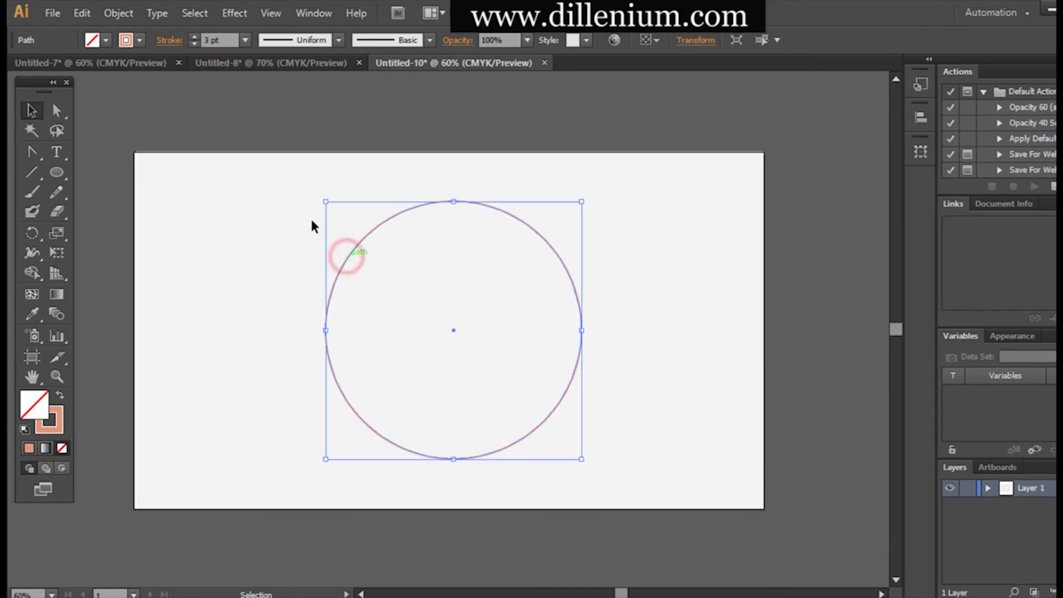
{"action": "left_click", "coordinate": [232, 13]}
{"action": "mouse_move", "coordinate": [279, 147]}
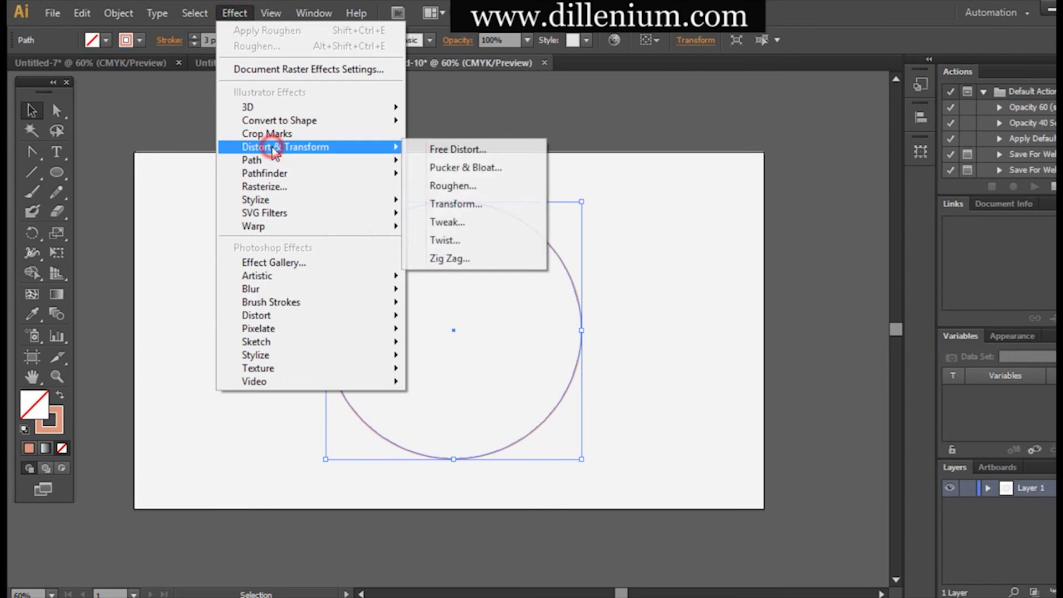
{"action": "left_click", "coordinate": [467, 187]}
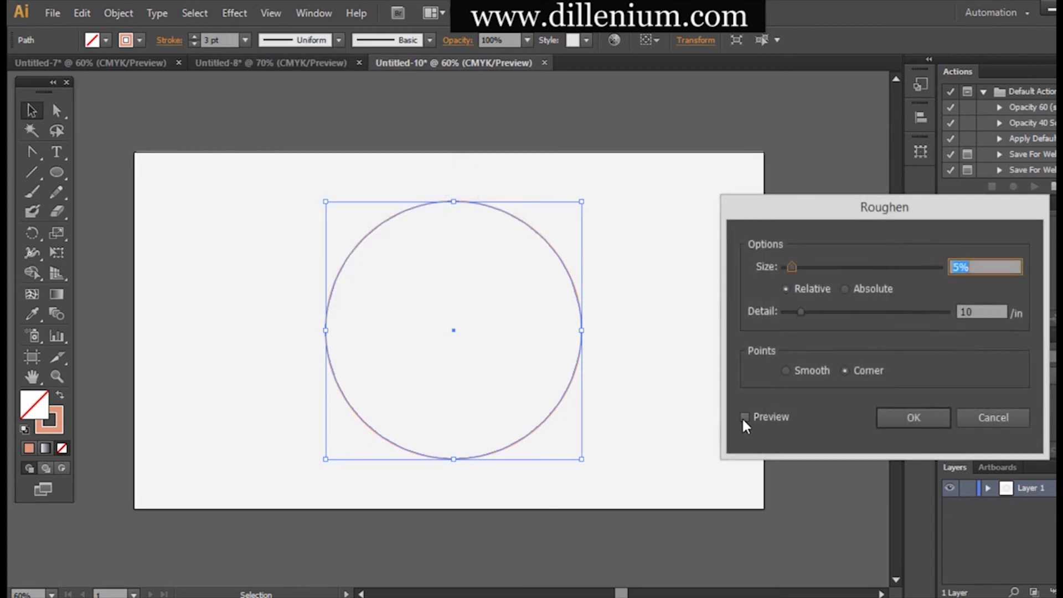
{"action": "left_click", "coordinate": [745, 417]}
{"action": "left_click", "coordinate": [785, 371]}
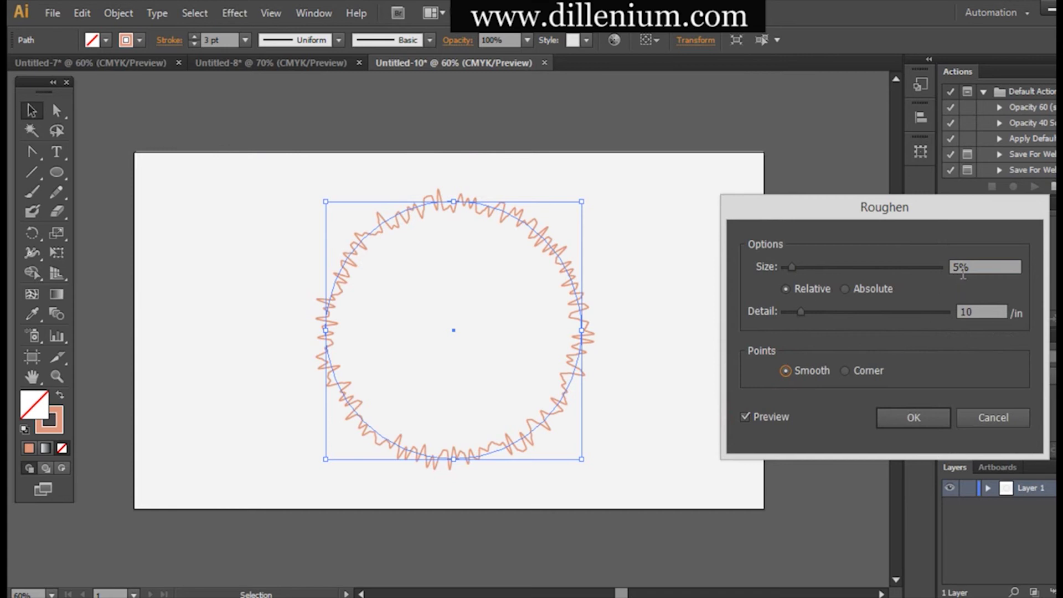
- Set the Roughen detail to 1 per inch and the relative size to 2%, and apply the effect
{"action": "left_click", "coordinate": [976, 309]}
{"action": "key", "text": "Down"}
{"action": "key", "text": "Down"}
{"action": "key", "text": "Down"}
{"action": "key", "text": "Down"}
{"action": "key", "text": "Down"}
{"action": "key", "text": "Down"}
{"action": "key", "text": "Down"}
{"action": "key", "text": "Down"}
{"action": "key", "text": "Down"}
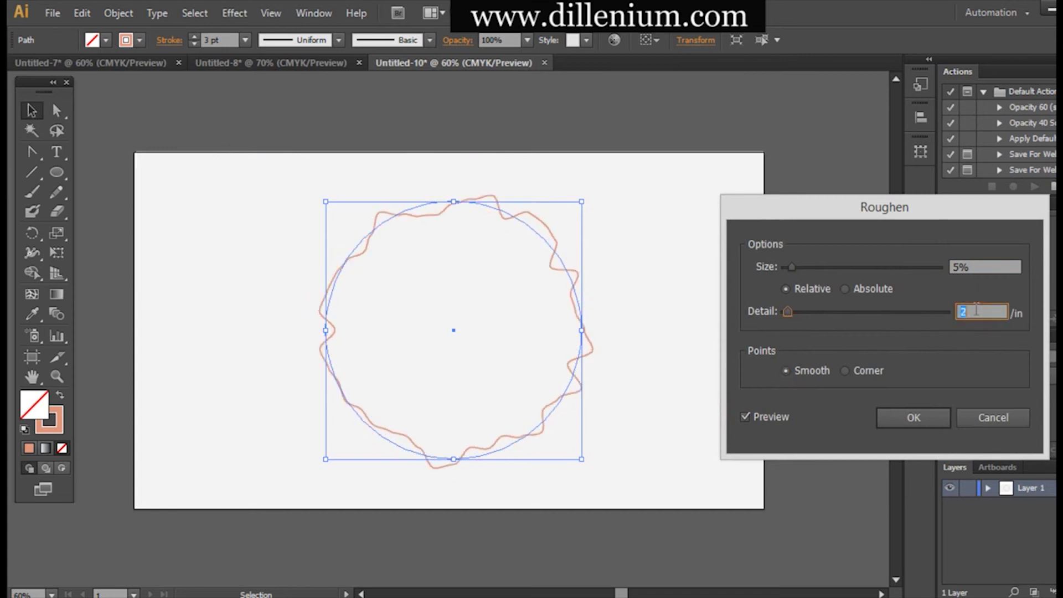
{"action": "double_click", "coordinate": [968, 279]}
{"action": "key", "text": "Down"}
{"action": "key", "text": "Down"}
{"action": "key", "text": "Down"}
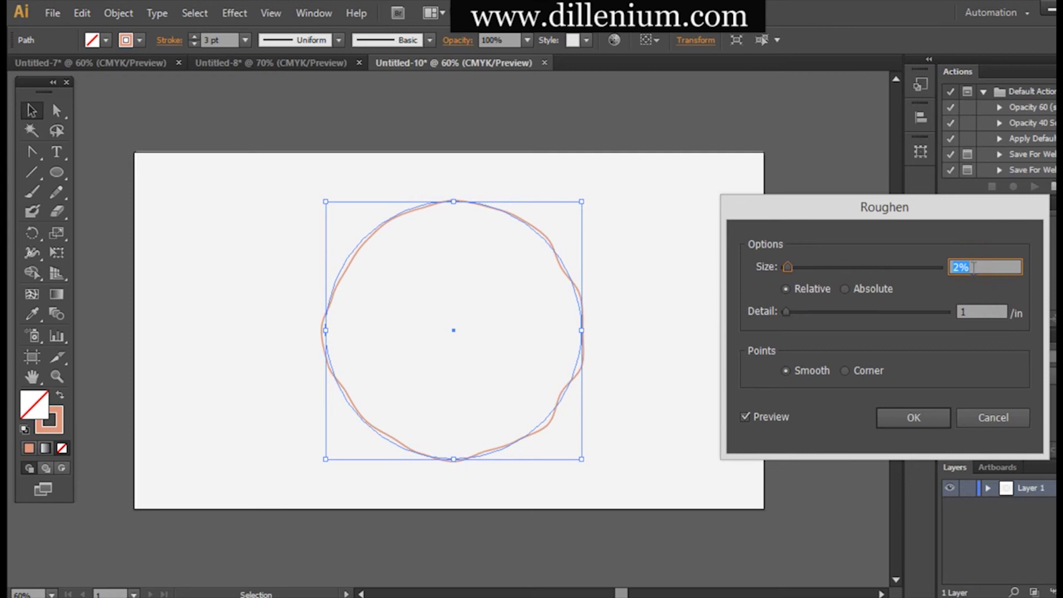
{"action": "left_click", "coordinate": [914, 418]}
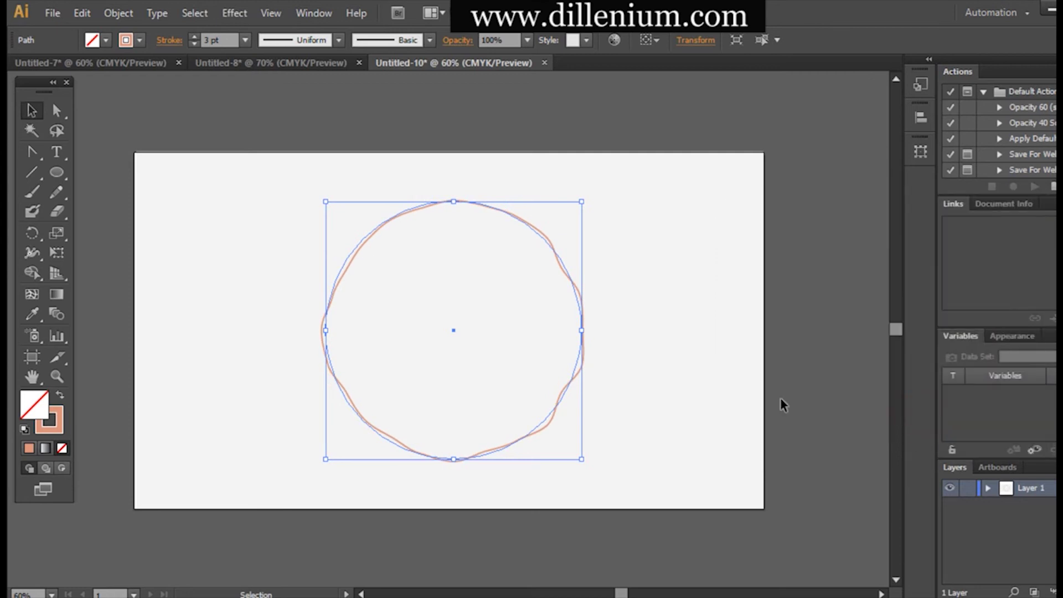
- Offset the roughened circle's path by 11 px with miter joins and a miter limit of 4
{"action": "left_click", "coordinate": [120, 13]}
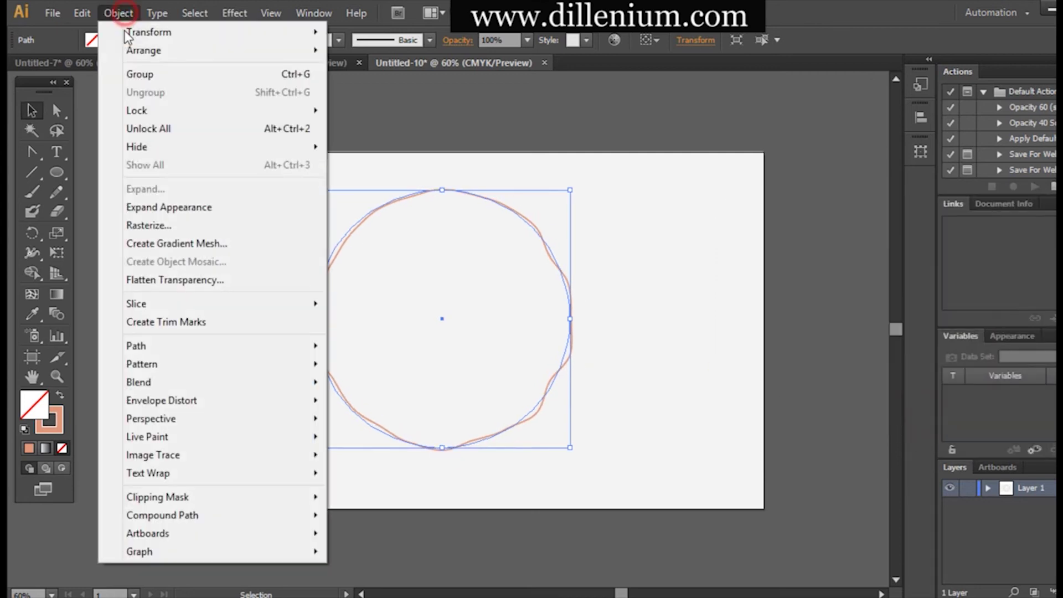
{"action": "left_click", "coordinate": [172, 347]}
{"action": "left_click", "coordinate": [390, 408]}
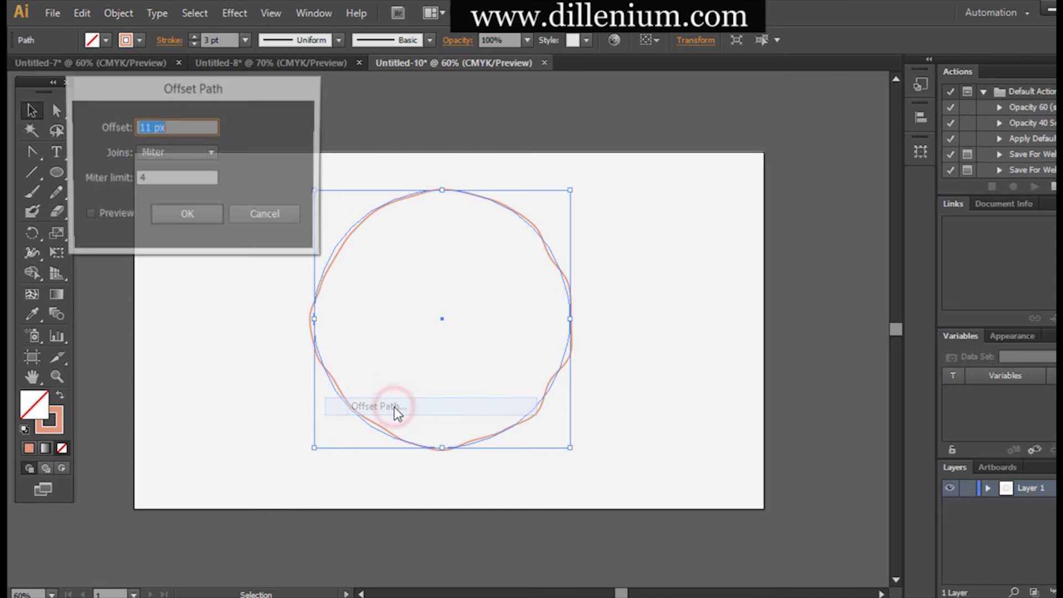
{"action": "left_click", "coordinate": [91, 215]}
{"action": "left_click", "coordinate": [188, 217]}
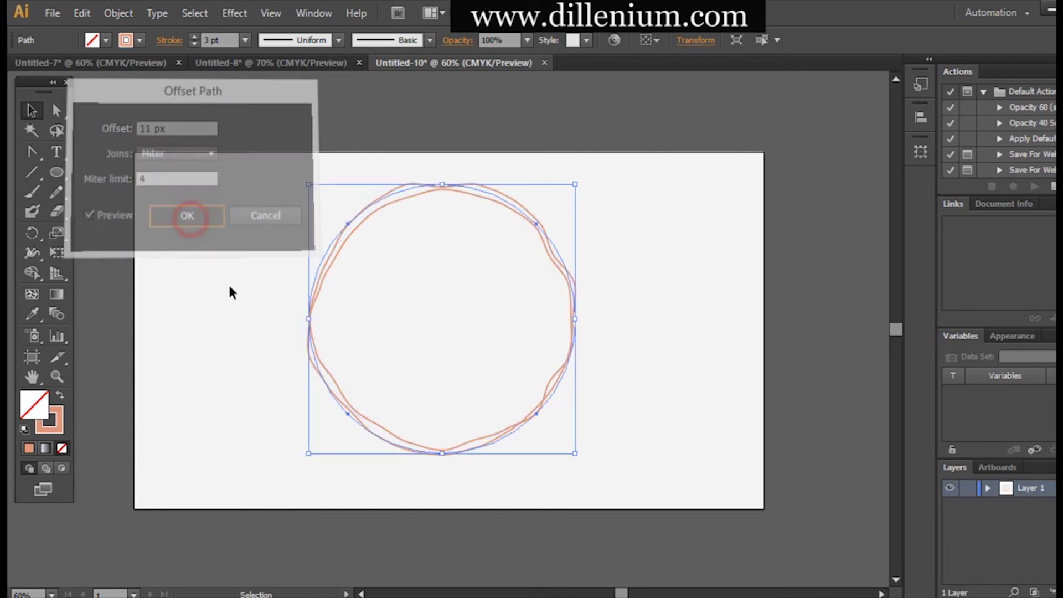
{"action": "left_click", "coordinate": [241, 316]}
- Offset the outer wavy circle by another 11 px to make a third ring
{"action": "left_click", "coordinate": [382, 193]}
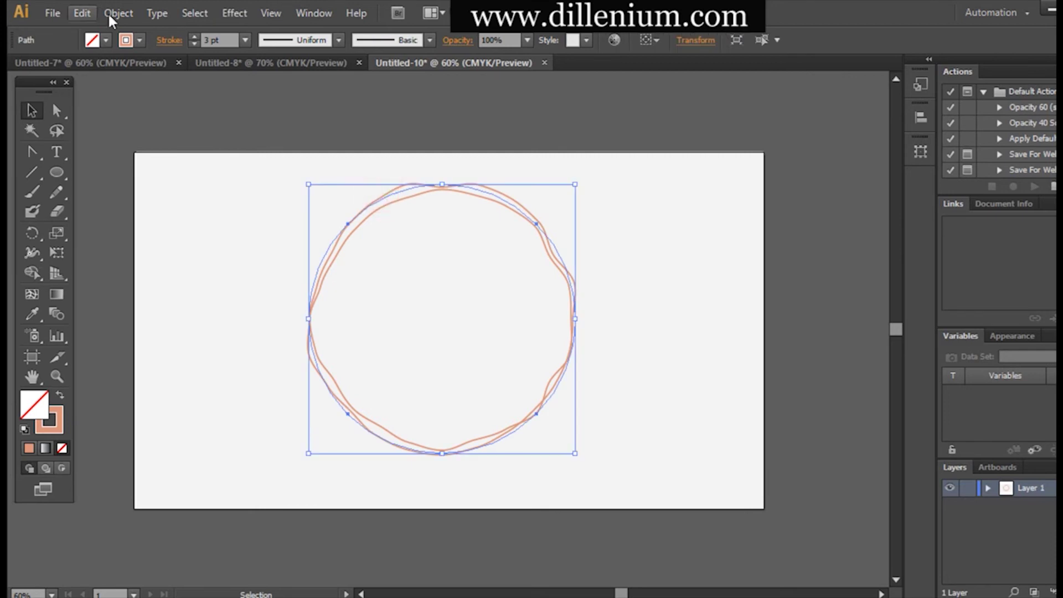
{"action": "left_click", "coordinate": [111, 18]}
{"action": "left_click", "coordinate": [156, 344]}
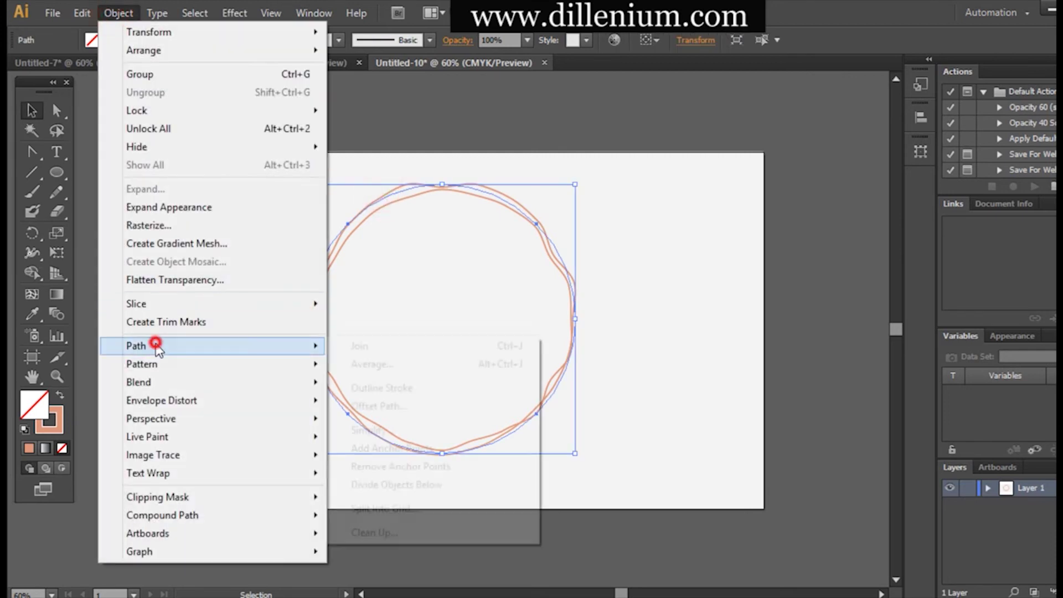
{"action": "left_click", "coordinate": [338, 407]}
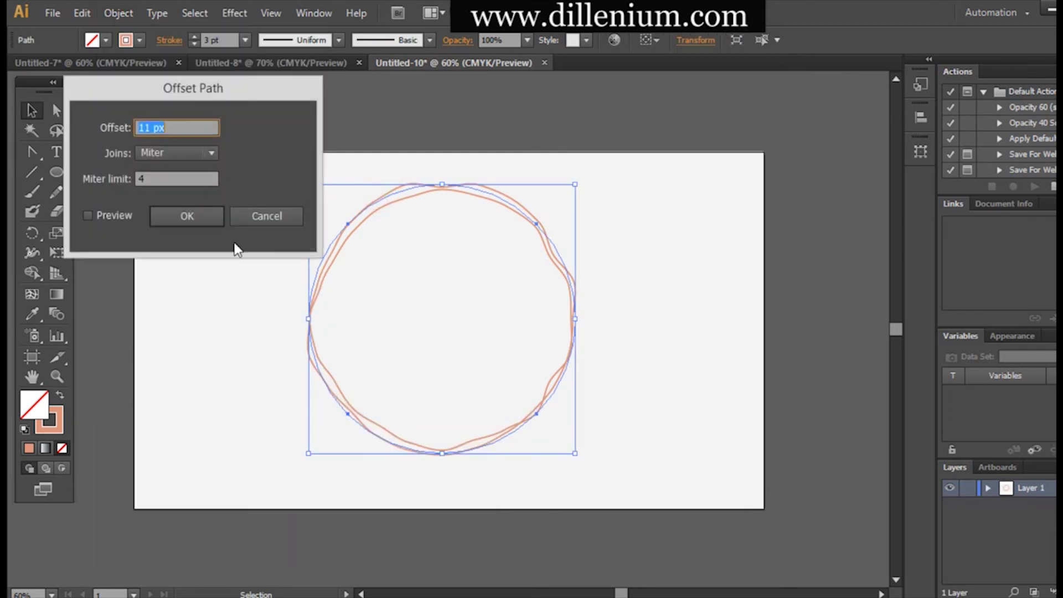
{"action": "left_click", "coordinate": [184, 216]}
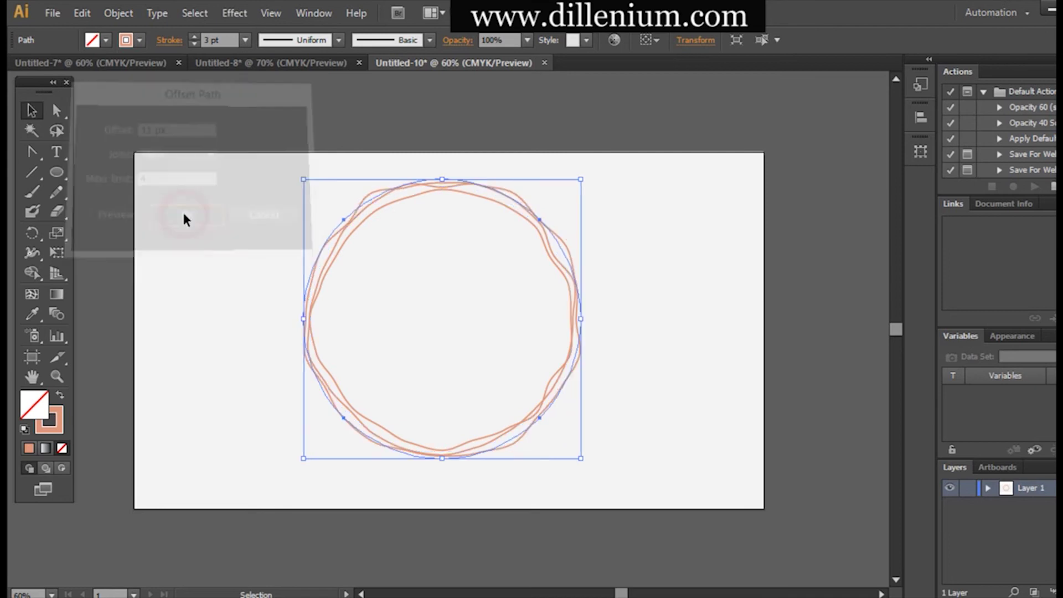
- Expand the appearance of all three wavy rings, and expand their fills and strokes into shapes
{"action": "left_click", "coordinate": [538, 376]}
{"action": "left_click_drag", "start_coordinate": [560, 374], "coordinate": [669, 340]}
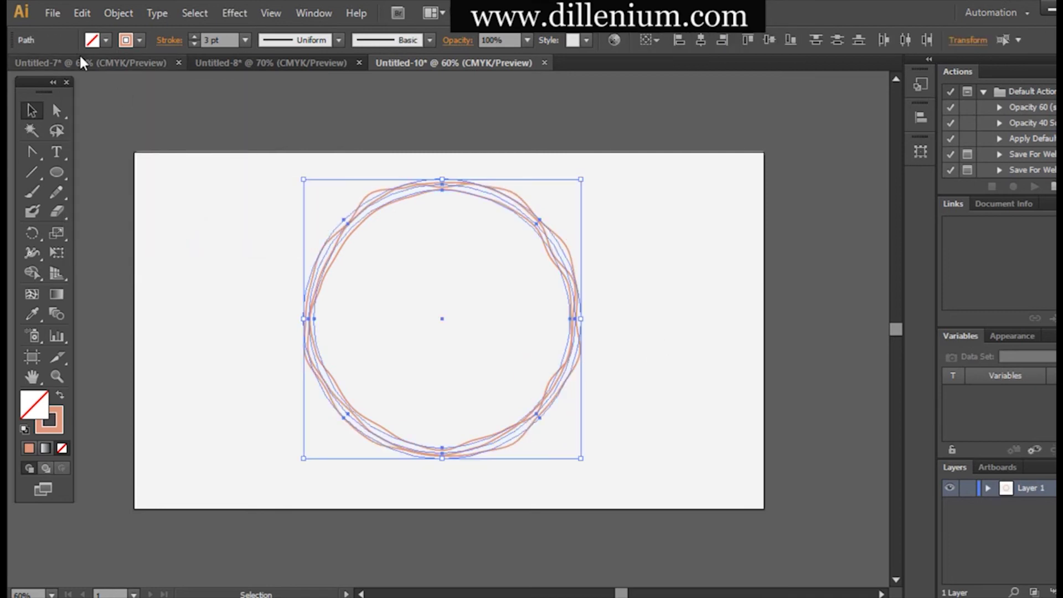
{"action": "left_click", "coordinate": [117, 13]}
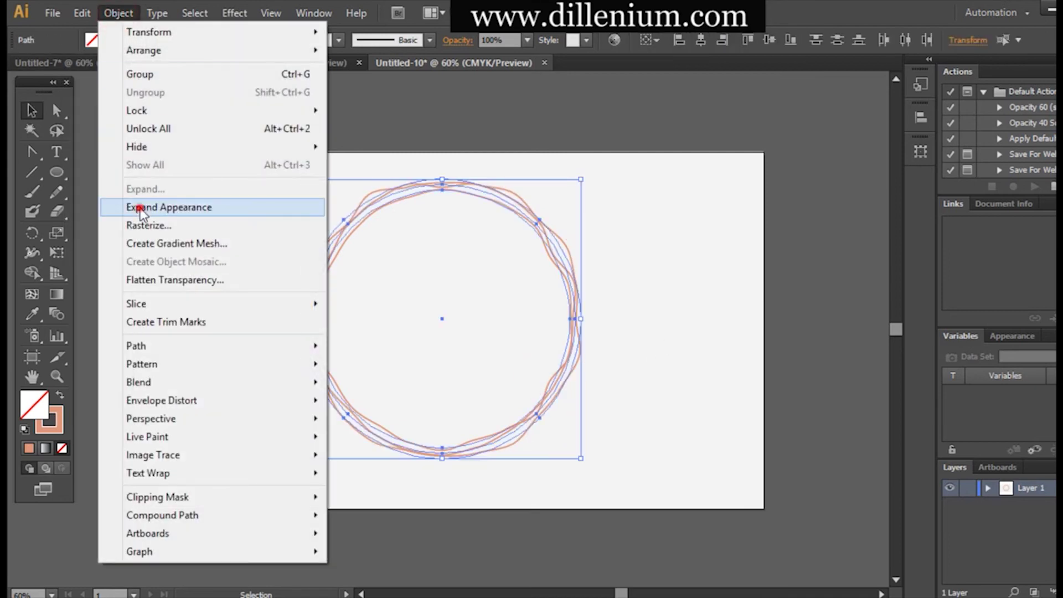
{"action": "left_click", "coordinate": [140, 208]}
{"action": "left_click", "coordinate": [108, 11]}
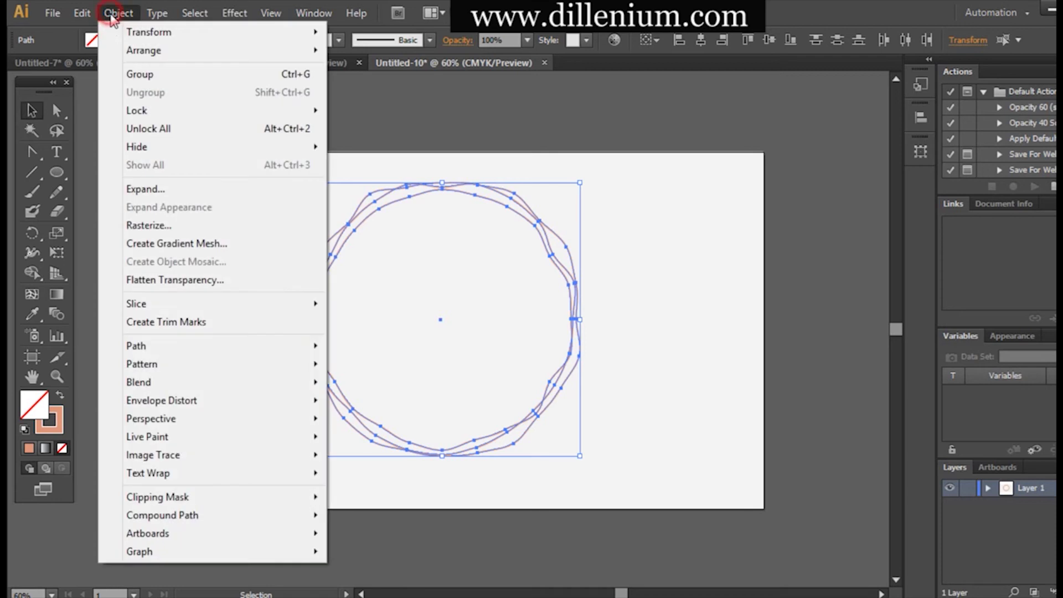
{"action": "left_click", "coordinate": [136, 190]}
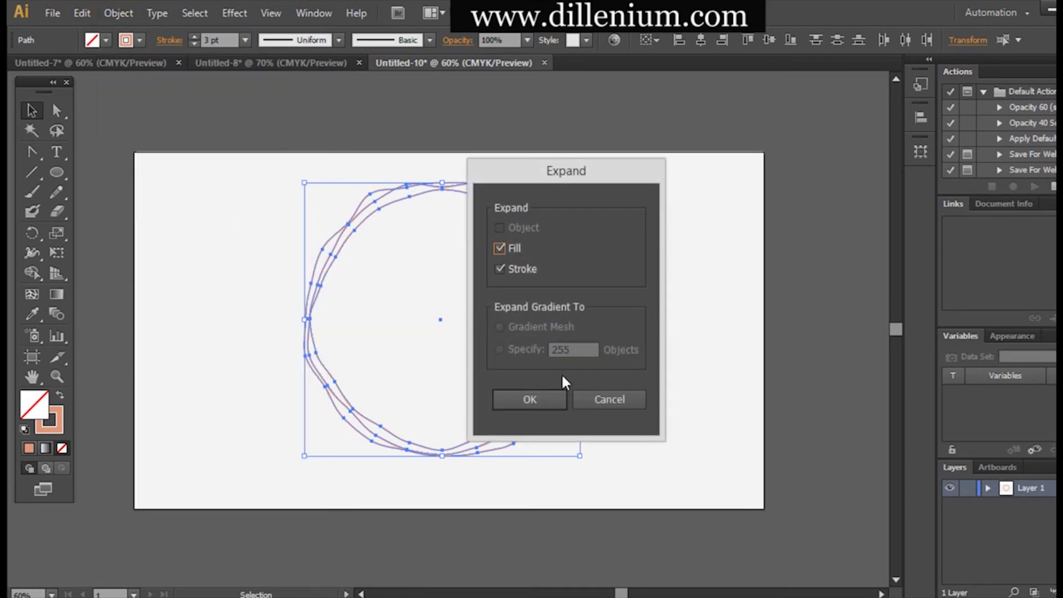
{"action": "left_click", "coordinate": [547, 400]}
- Draw a salmon-filled rectangle without a stroke across the middle of the rings' right side
{"action": "left_click", "coordinate": [624, 305]}
{"action": "key", "text": "m"}
{"action": "left_click_drag", "start_coordinate": [478, 264], "coordinate": [649, 388]}
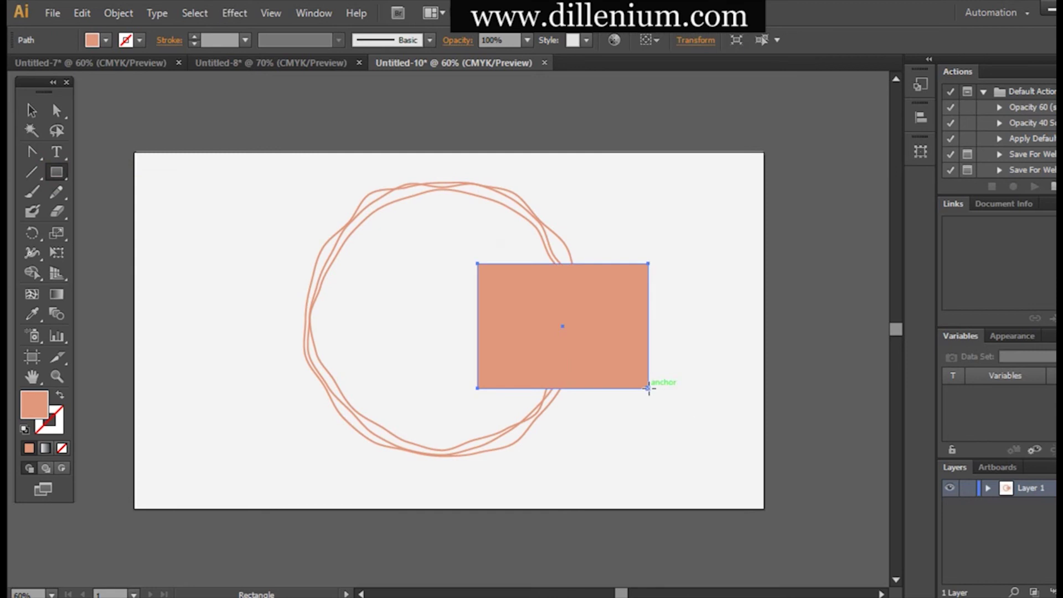
- Select the rings and rectangle, and merge the ring segments inside the rectangle into it with the Shape Builder tool
{"action": "left_click", "coordinate": [29, 110]}
{"action": "left_click", "coordinate": [230, 314]}
{"action": "left_click_drag", "start_coordinate": [249, 236], "coordinate": [594, 444]}
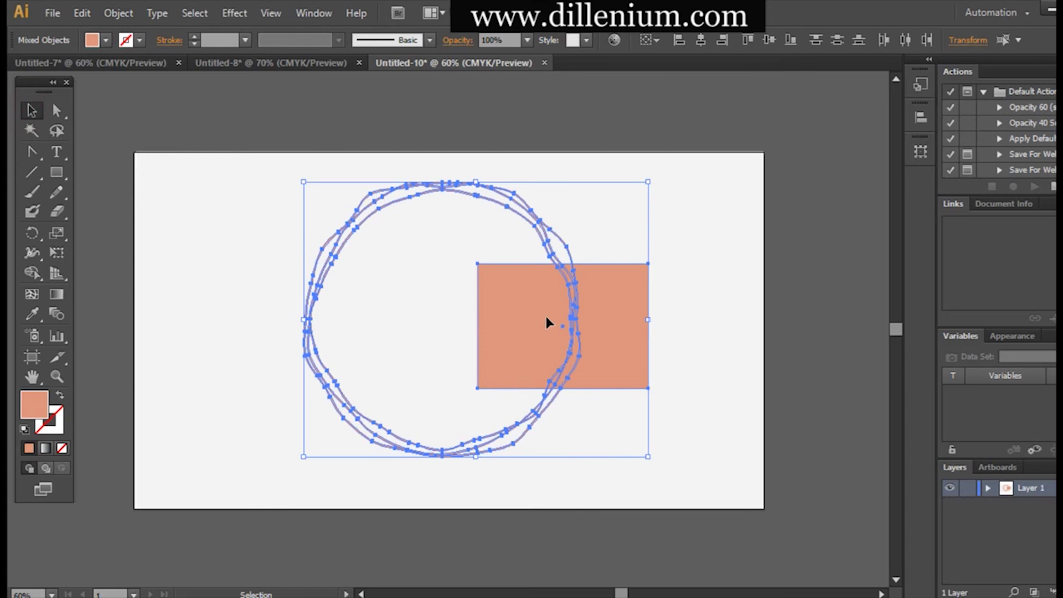
{"action": "left_click", "coordinate": [32, 273]}
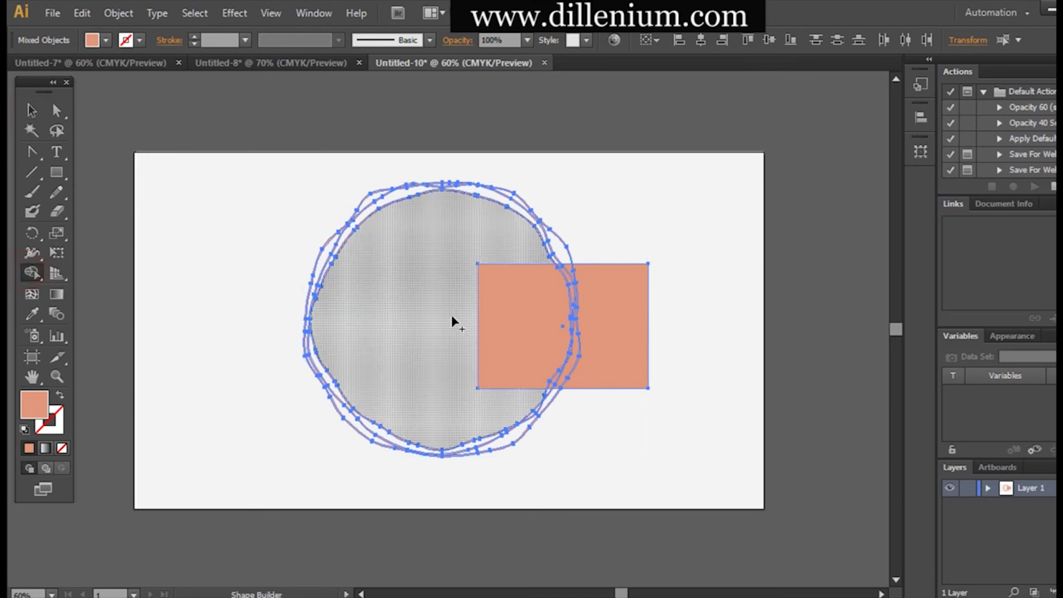
{"action": "left_click_drag", "start_coordinate": [530, 281], "coordinate": [614, 279]}
{"action": "mouse_move", "coordinate": [514, 355]}
{"action": "left_mouse_down"}
{"action": "mouse_move", "coordinate": [605, 368]}
{"action": "mouse_move", "coordinate": [582, 373]}
{"action": "left_mouse_up"}
{"action": "left_click", "coordinate": [571, 339], "text": "alt"}
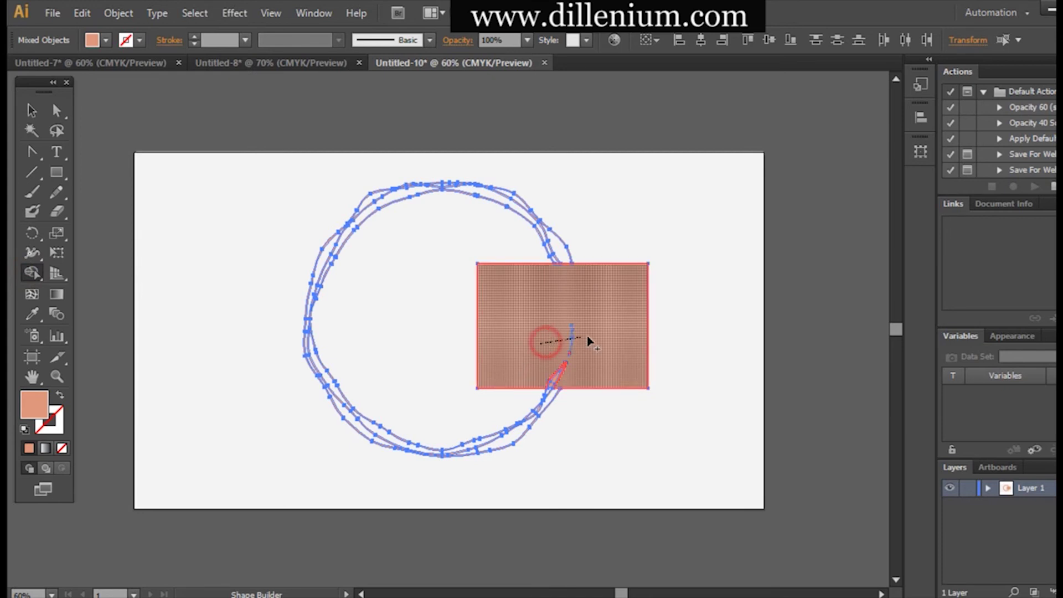
{"action": "left_click_drag", "start_coordinate": [506, 374], "coordinate": [611, 353]}
{"action": "mouse_move", "coordinate": [517, 373]}
{"action": "left_mouse_down"}
{"action": "mouse_move", "coordinate": [588, 372]}
{"action": "mouse_move", "coordinate": [550, 344]}
{"action": "mouse_move", "coordinate": [577, 359]}
{"action": "left_mouse_up"}
{"action": "left_click", "coordinate": [570, 360]}
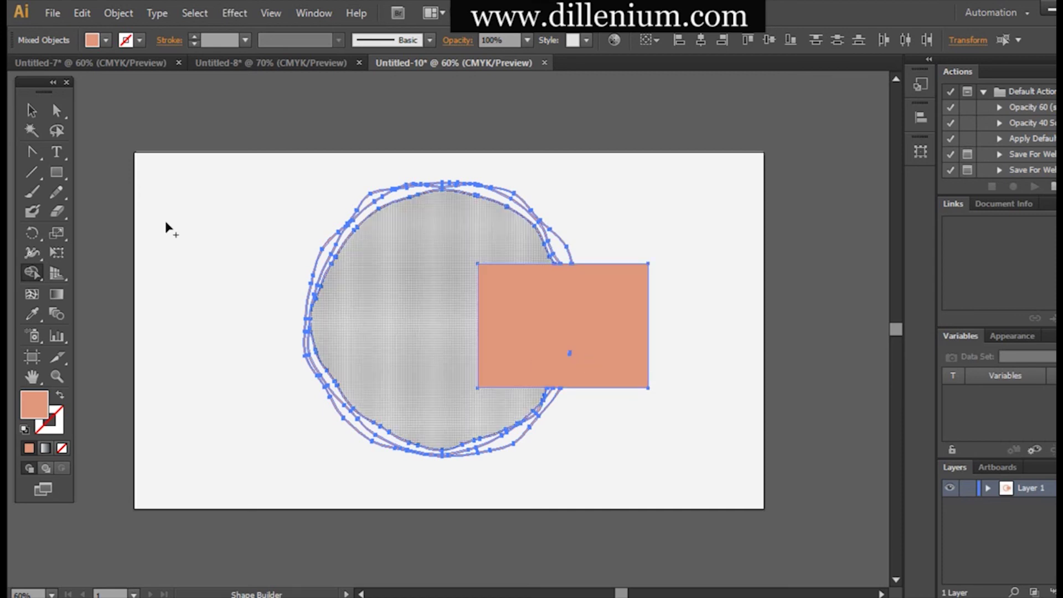
- Delete the merged rectangle to open a gap on the right side of the rings
{"action": "left_click", "coordinate": [32, 110]}
{"action": "left_click", "coordinate": [112, 195]}
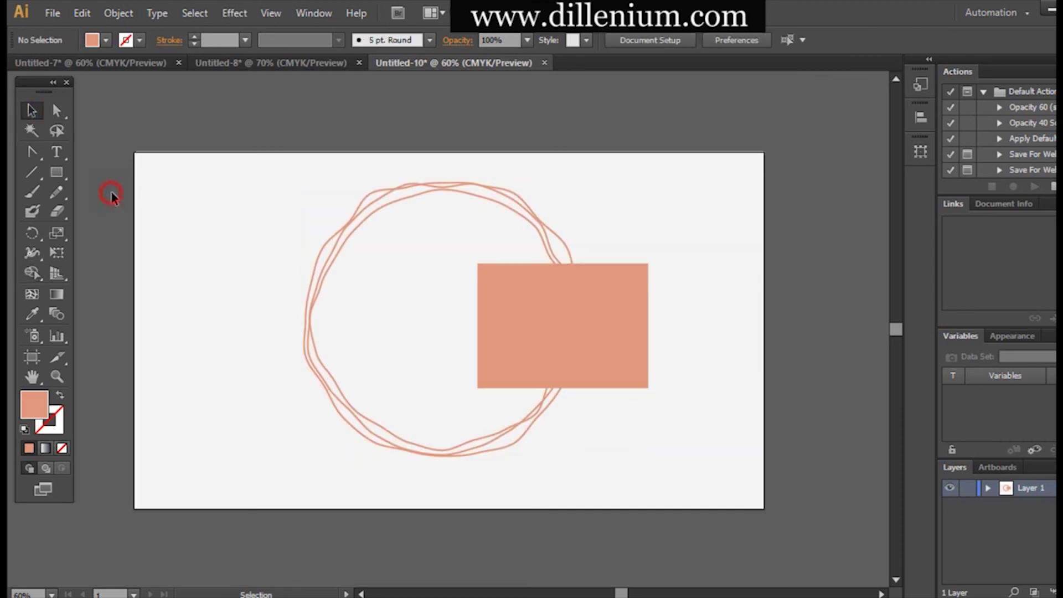
{"action": "left_click", "coordinate": [539, 314]}
{"action": "key", "text": "Delete"}
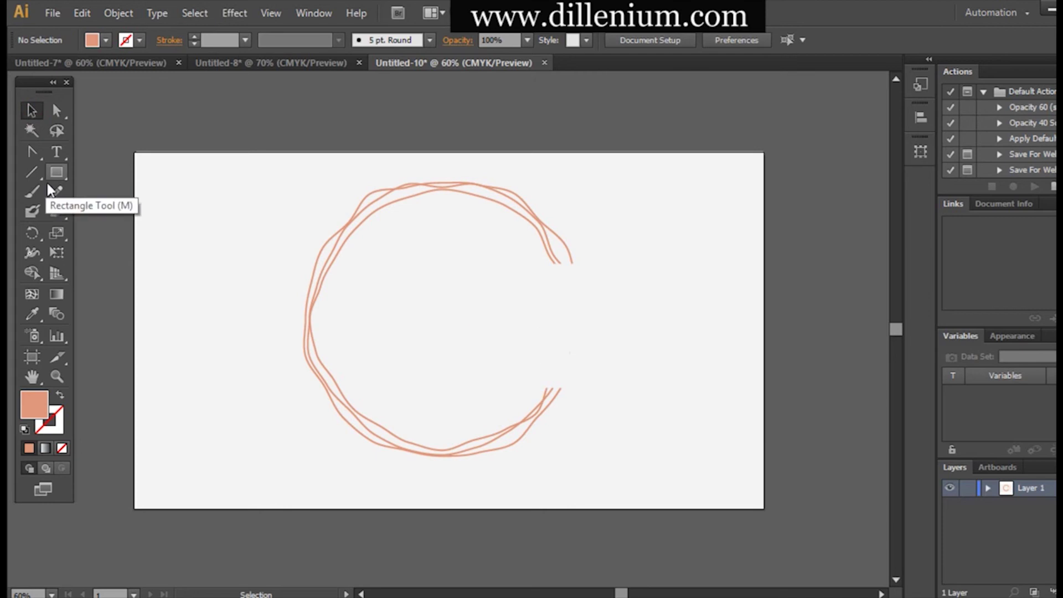
- Draw a slim vertical ellipse beside the rings with its top and bottom anchors converted to sharp points, and scale it down
{"action": "left_click_drag", "start_coordinate": [59, 177], "coordinate": [114, 204]}
{"action": "mouse_move", "coordinate": [183, 209]}
{"action": "left_mouse_down"}
{"action": "mouse_move", "coordinate": [223, 355]}
{"action": "mouse_move", "coordinate": [215, 351]}
{"action": "left_mouse_up"}
{"action": "left_click_drag", "start_coordinate": [34, 154], "coordinate": [84, 210]}
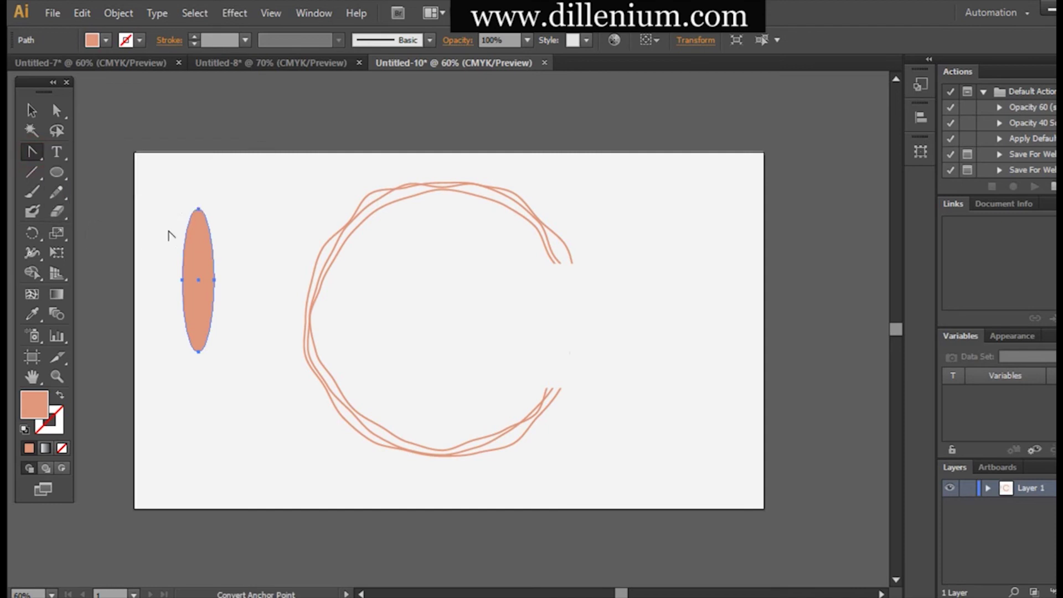
{"action": "left_click", "coordinate": [199, 210]}
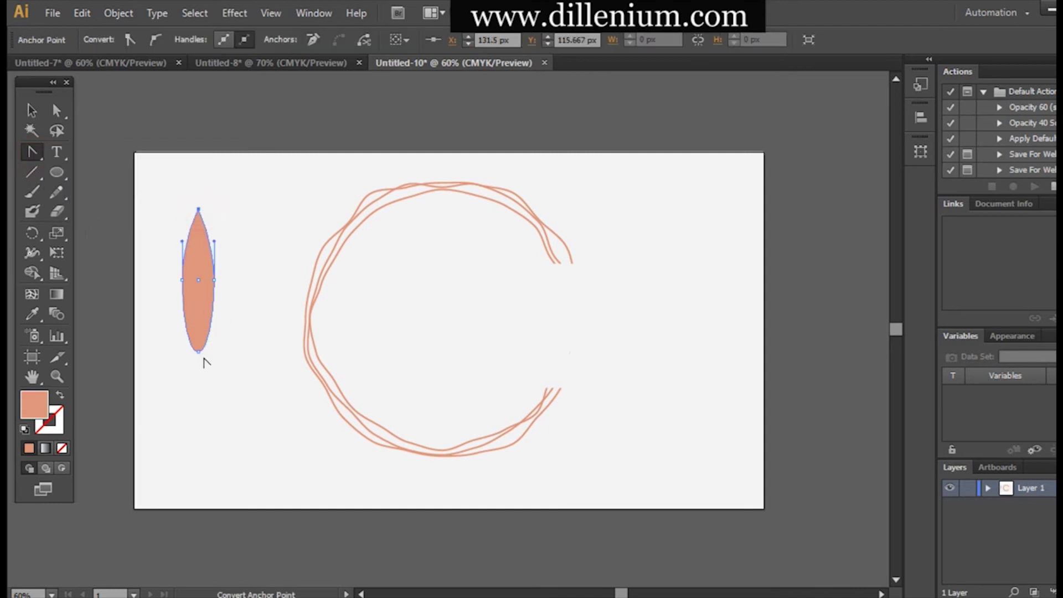
{"action": "left_click", "coordinate": [198, 352]}
{"action": "left_click", "coordinate": [34, 110]}
{"action": "left_click_drag", "start_coordinate": [215, 279], "coordinate": [209, 300]}
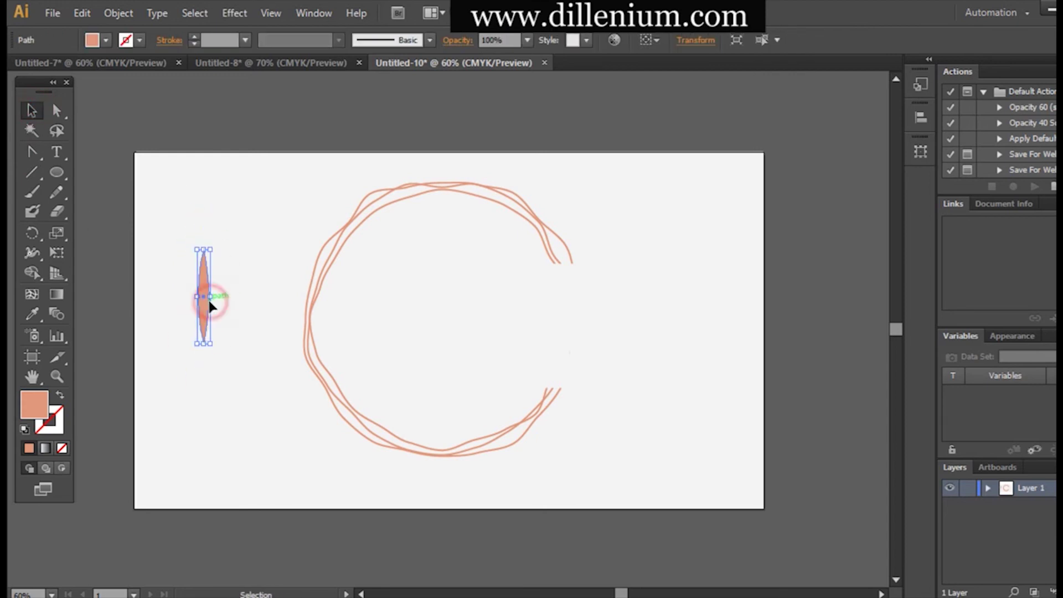
- Start a new Art Brush from the pointed leaf shape
{"action": "left_click", "coordinate": [314, 13]}
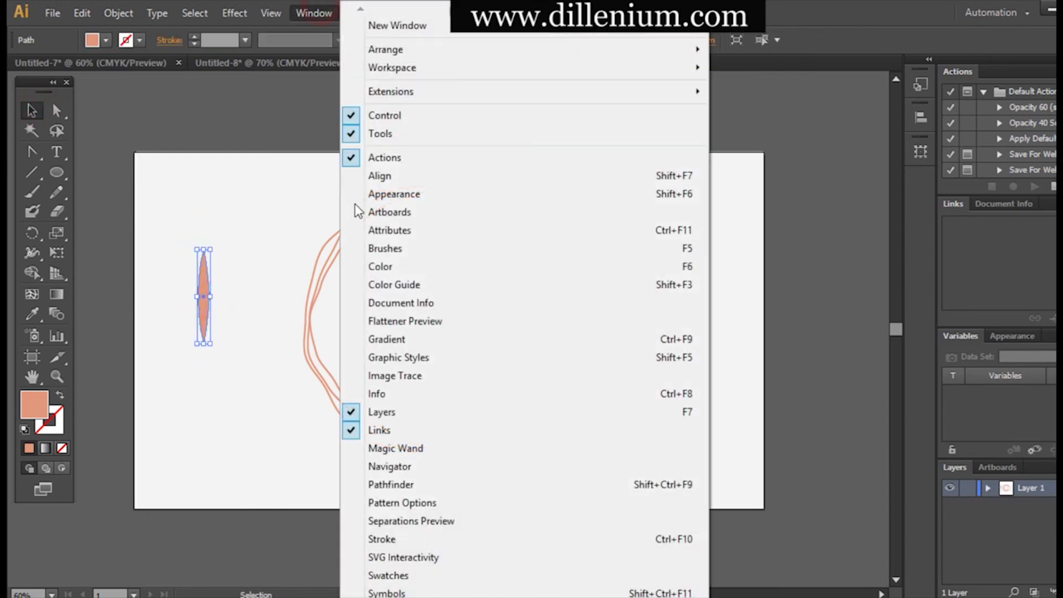
{"action": "left_click", "coordinate": [387, 247]}
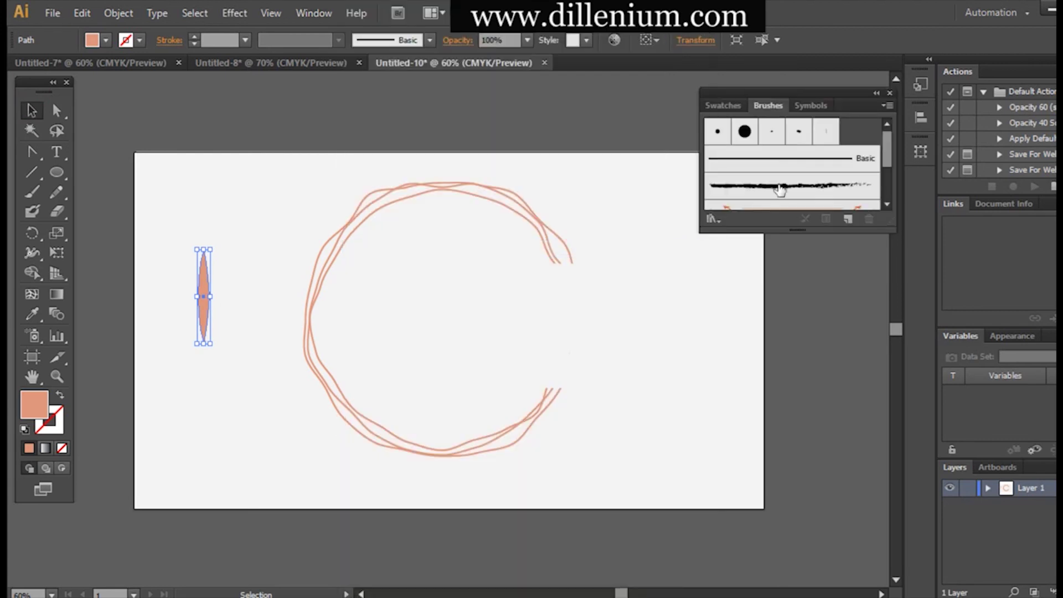
{"action": "mouse_move", "coordinate": [206, 288]}
{"action": "left_mouse_down"}
{"action": "mouse_move", "coordinate": [501, 182]}
{"action": "mouse_move", "coordinate": [781, 166]}
{"action": "left_mouse_up"}
{"action": "left_click", "coordinate": [515, 349]}
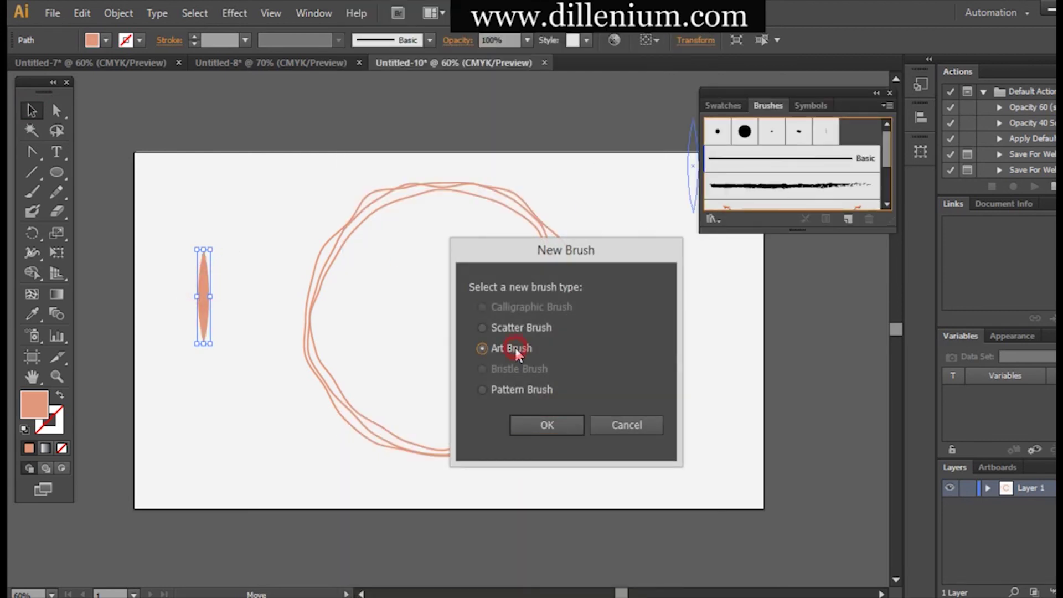
{"action": "left_click", "coordinate": [542, 425]}
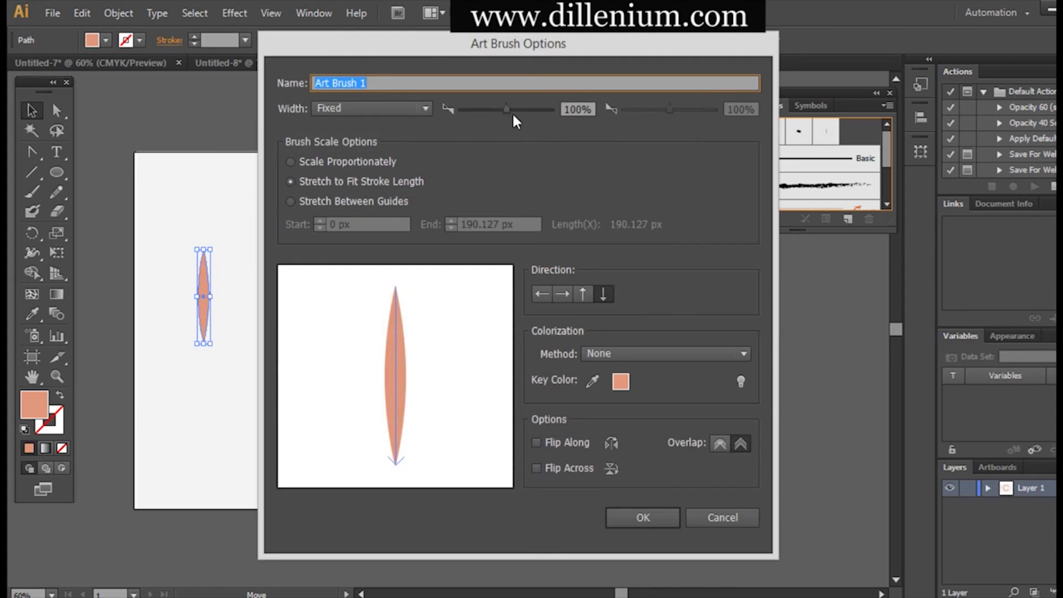
- Set the art brush's width to 62%, choose a colorization method, enable Flip Along, and create the brush
{"action": "left_click", "coordinate": [489, 110]}
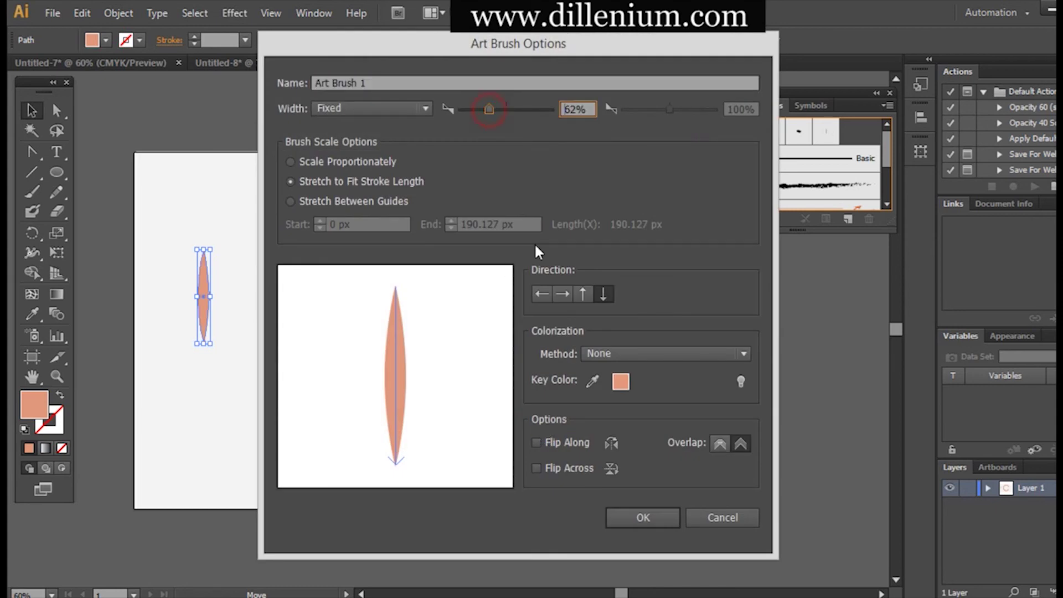
{"action": "left_click", "coordinate": [621, 354]}
{"action": "left_click", "coordinate": [615, 403]}
{"action": "left_click", "coordinate": [537, 443]}
{"action": "left_click", "coordinate": [631, 514]}
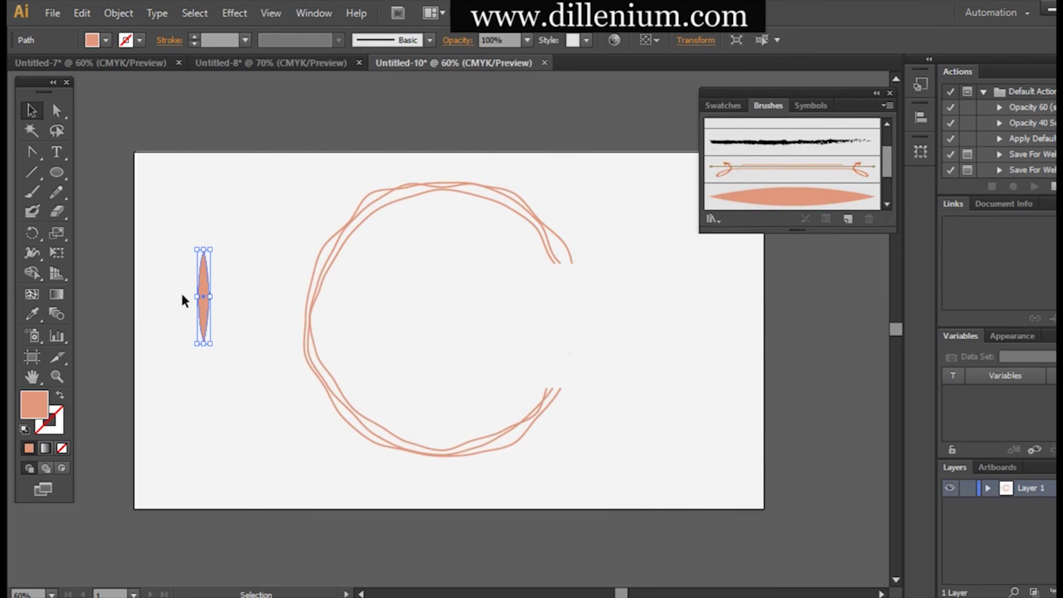
- Delete the original leaf shape from the artboard and close the brush list
{"action": "left_click", "coordinate": [195, 237]}
{"action": "left_click", "coordinate": [205, 268]}
{"action": "key", "text": "Delete"}
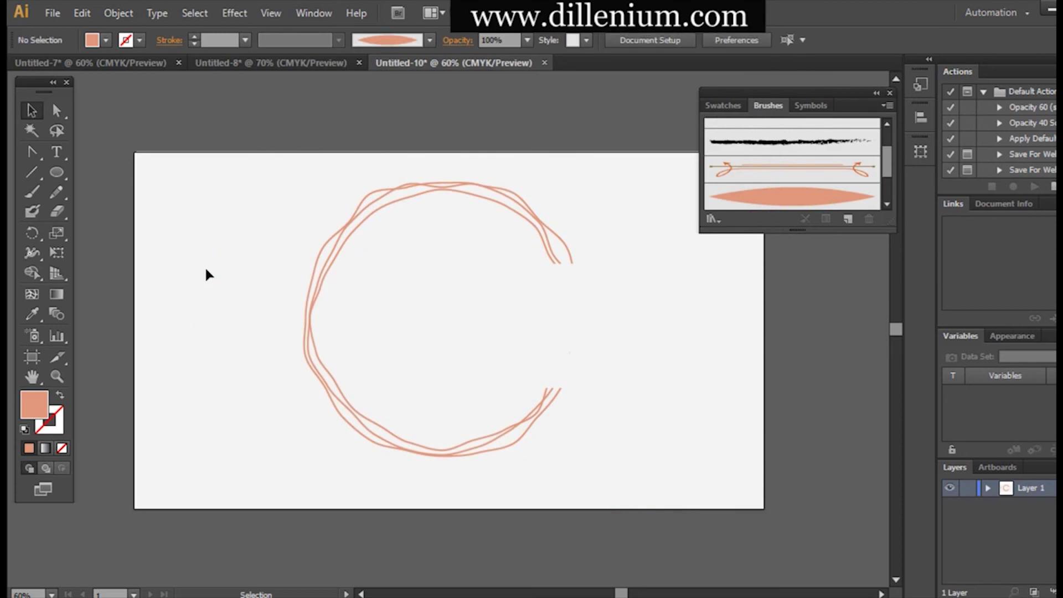
{"action": "left_click", "coordinate": [888, 95]}
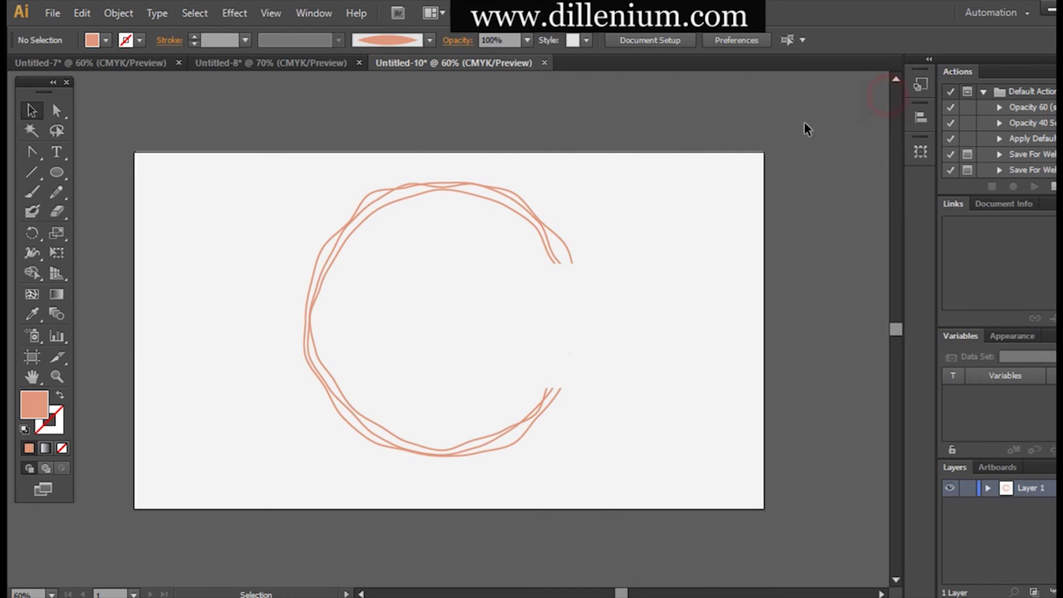
- Paint small leaves with the leaf brush along both sides of the rings' upper open end, undoing unwanted strokes
{"action": "left_click", "coordinate": [30, 195]}
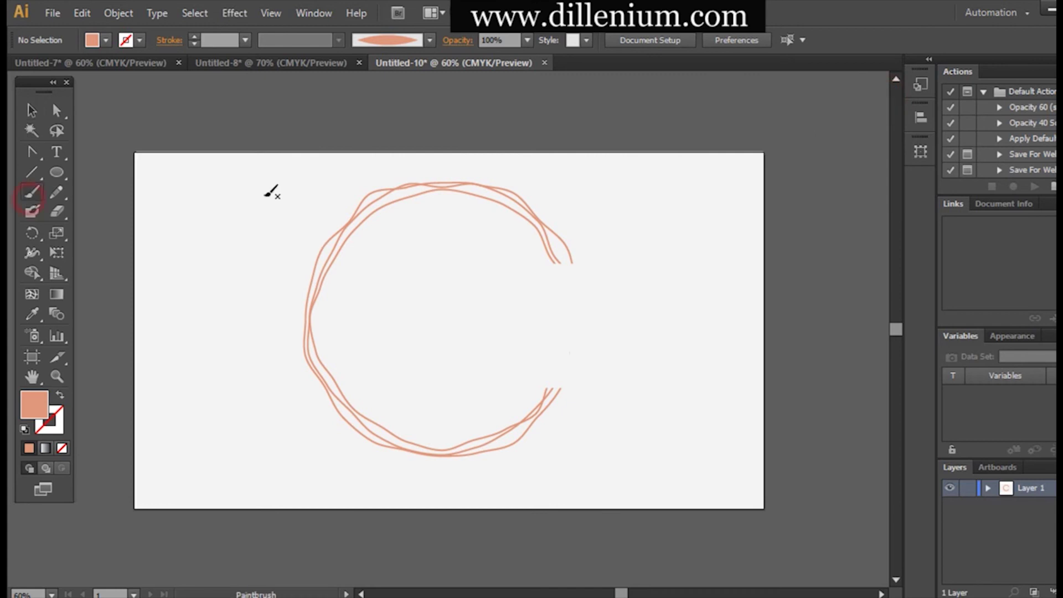
{"action": "left_click_drag", "start_coordinate": [573, 261], "coordinate": [574, 220]}
{"action": "mouse_move", "coordinate": [560, 262]}
{"action": "left_mouse_down"}
{"action": "mouse_move", "coordinate": [558, 247]}
{"action": "mouse_move", "coordinate": [561, 266]}
{"action": "mouse_move", "coordinate": [554, 260]}
{"action": "mouse_move", "coordinate": [547, 274]}
{"action": "left_mouse_up"}
{"action": "key", "text": "ctrl+z"}
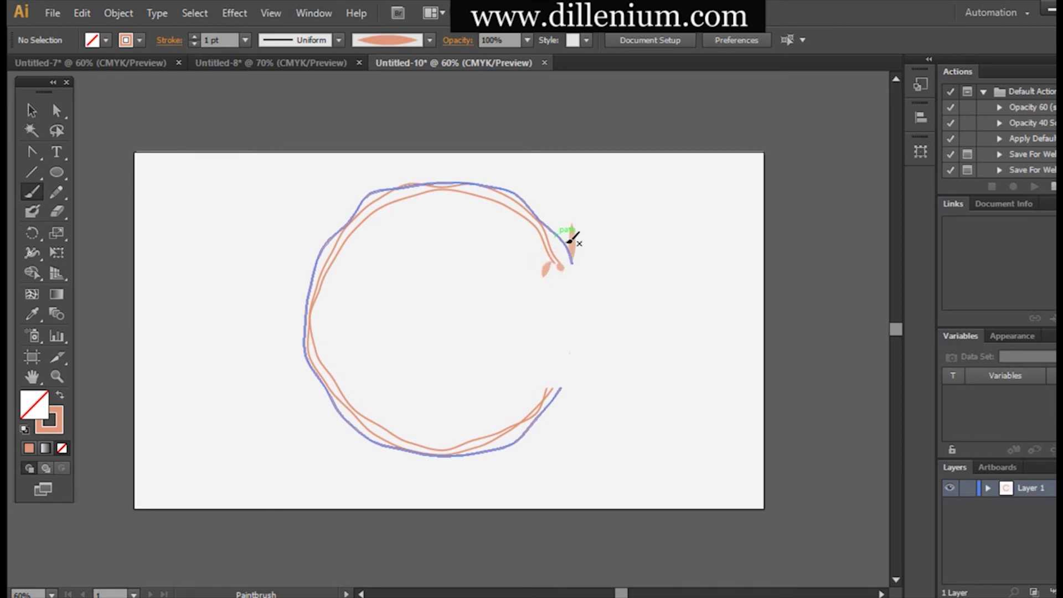
{"action": "mouse_move", "coordinate": [565, 237]}
{"action": "left_mouse_down"}
{"action": "mouse_move", "coordinate": [556, 209]}
{"action": "mouse_move", "coordinate": [542, 224]}
{"action": "mouse_move", "coordinate": [540, 198]}
{"action": "left_mouse_up"}
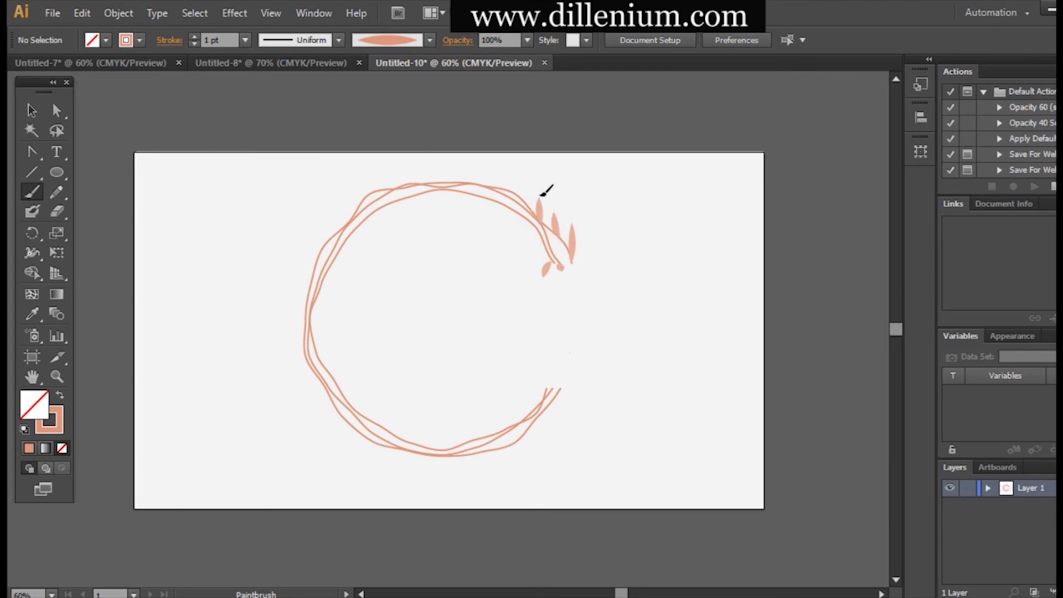
{"action": "mouse_move", "coordinate": [545, 241]}
{"action": "left_mouse_down"}
{"action": "mouse_move", "coordinate": [523, 231]}
{"action": "mouse_move", "coordinate": [535, 217]}
{"action": "mouse_move", "coordinate": [504, 220]}
{"action": "mouse_move", "coordinate": [522, 191]}
{"action": "left_mouse_up"}
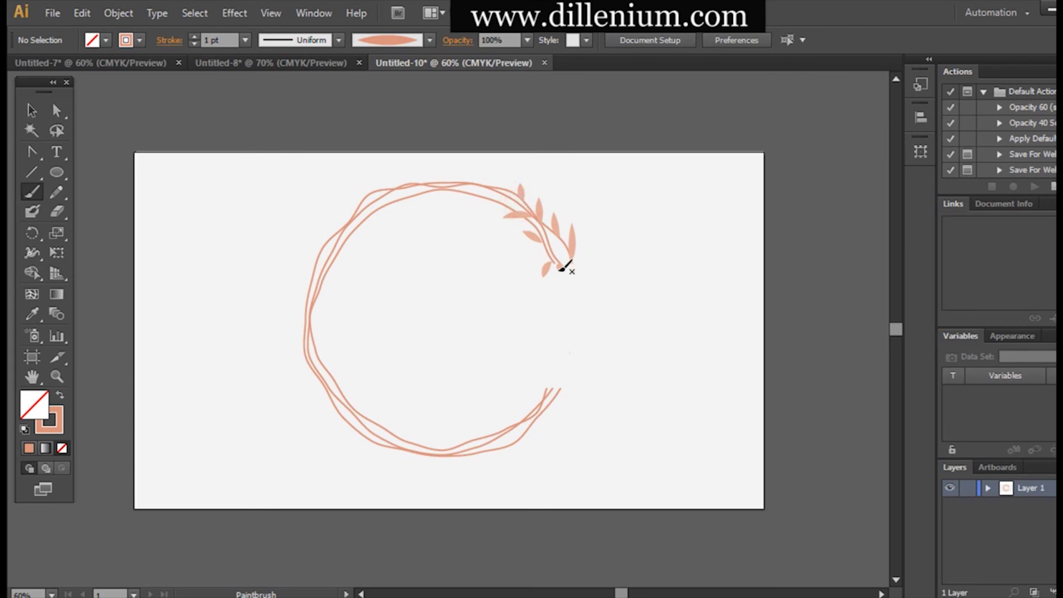
{"action": "mouse_move", "coordinate": [555, 254]}
{"action": "left_mouse_down"}
{"action": "mouse_move", "coordinate": [573, 275]}
{"action": "mouse_move", "coordinate": [537, 252]}
{"action": "left_mouse_up"}
{"action": "key", "text": "ctrl+z"}
- Paint small leaves along both sides of the rings' lower open end, undoing unwanted strokes
{"action": "left_click_drag", "start_coordinate": [550, 387], "coordinate": [558, 374]}
{"action": "key", "text": "ctrl+z"}
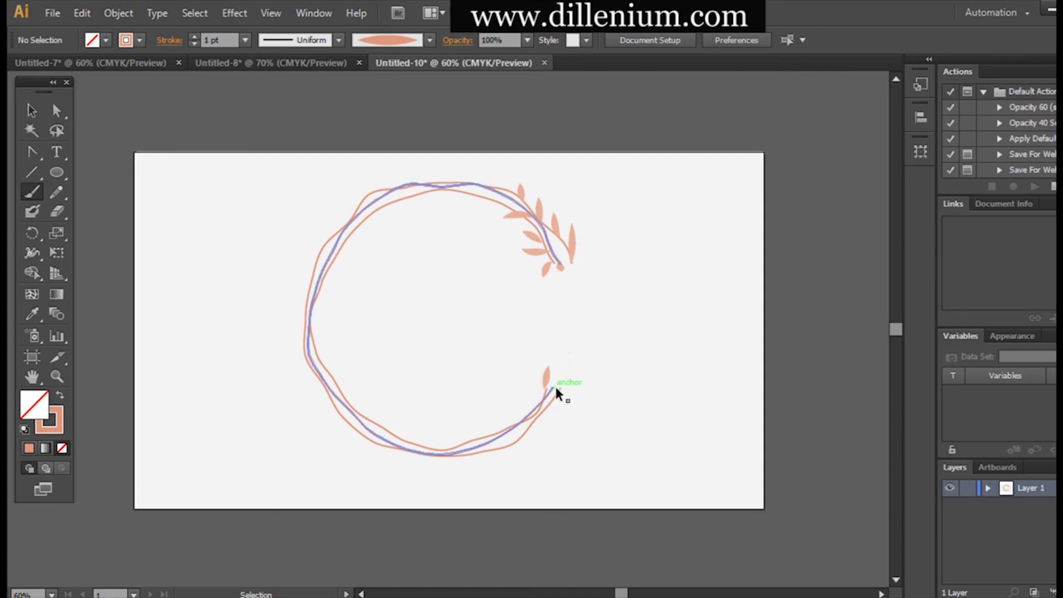
{"action": "mouse_move", "coordinate": [551, 391]}
{"action": "left_mouse_down"}
{"action": "mouse_move", "coordinate": [560, 380]}
{"action": "mouse_move", "coordinate": [532, 386]}
{"action": "left_mouse_up"}
{"action": "left_click_drag", "start_coordinate": [551, 429], "coordinate": [550, 428]}
{"action": "left_click_drag", "start_coordinate": [525, 418], "coordinate": [525, 397]}
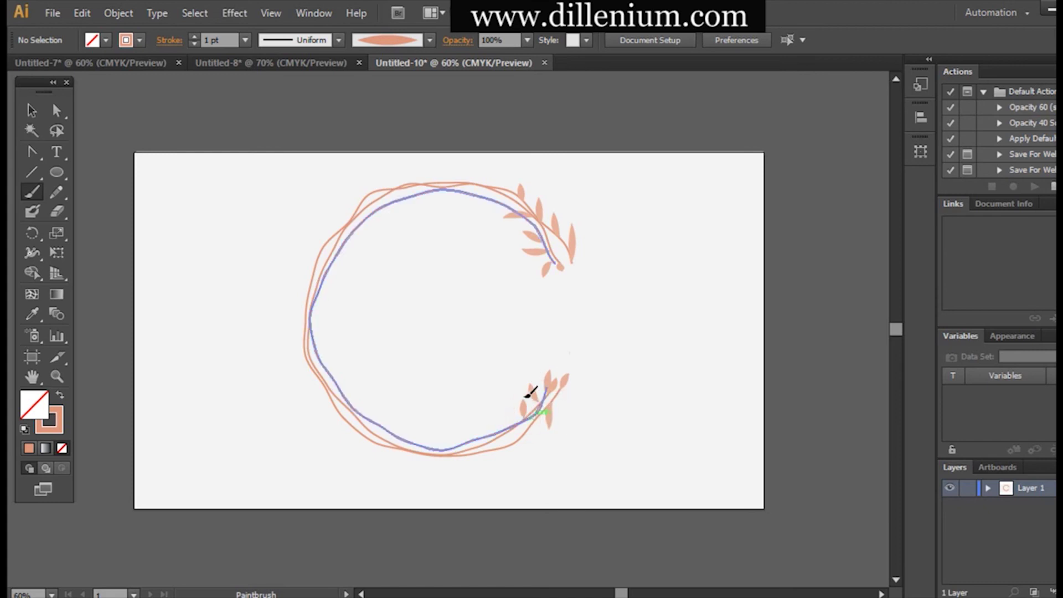
{"action": "left_click_drag", "start_coordinate": [537, 442], "coordinate": [525, 435]}
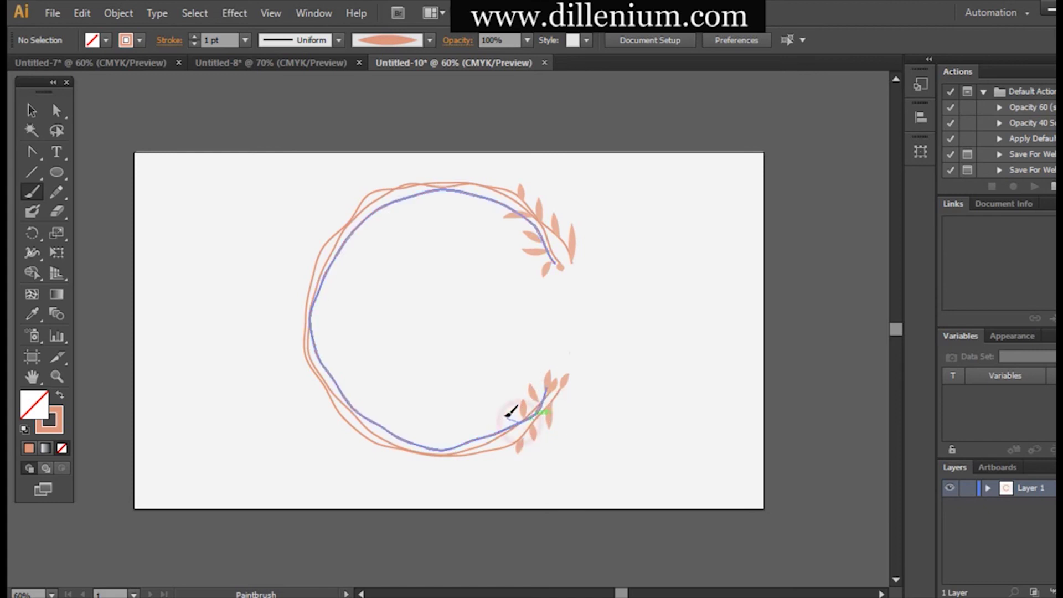
{"action": "key", "text": "v"}
{"action": "left_click", "coordinate": [127, 339]}
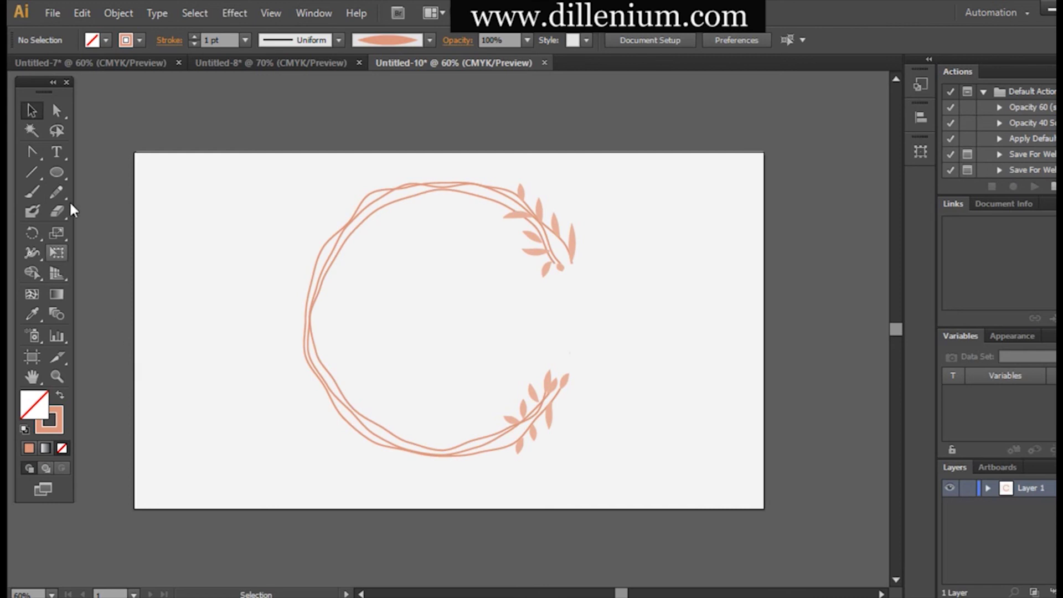
- Add the text "The GRACE Corner" on three lines inside the wreath and enlarge it to about 104.4 pt
{"action": "left_click", "coordinate": [63, 153]}
{"action": "left_click", "coordinate": [389, 326]}
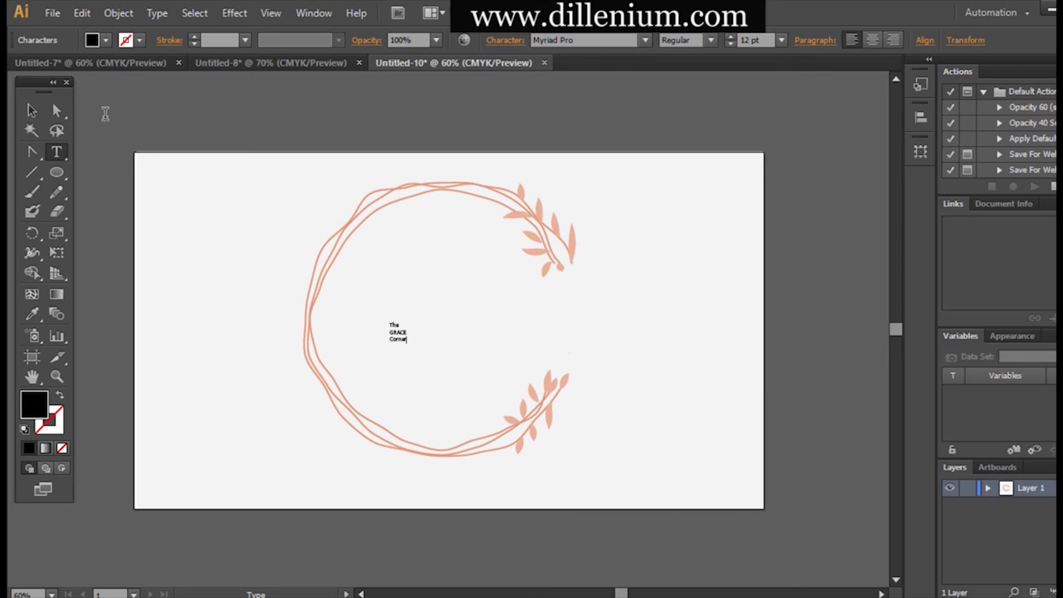
{"action": "left_click", "coordinate": [31, 110]}
{"action": "left_click_drag", "start_coordinate": [408, 334], "coordinate": [450, 328]}
- Remove the word "GRACE" from the text block, keeping its middle line empty
{"action": "double_click", "coordinate": [458, 327]}
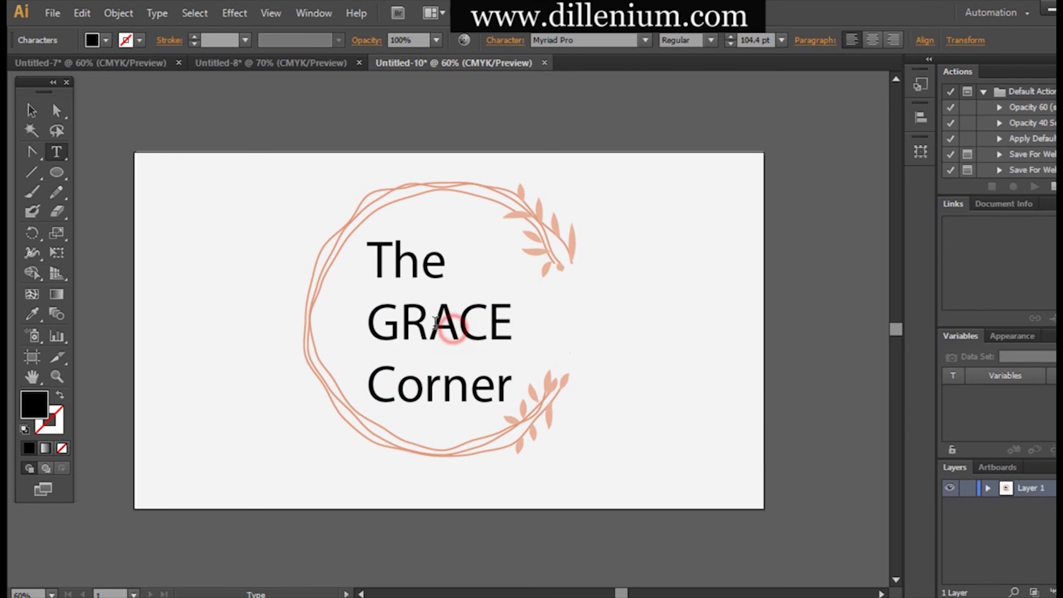
{"action": "left_click_drag", "start_coordinate": [354, 320], "coordinate": [556, 311]}
{"action": "key", "text": "ctrl+c"}
{"action": "key", "text": "BackSpace"}
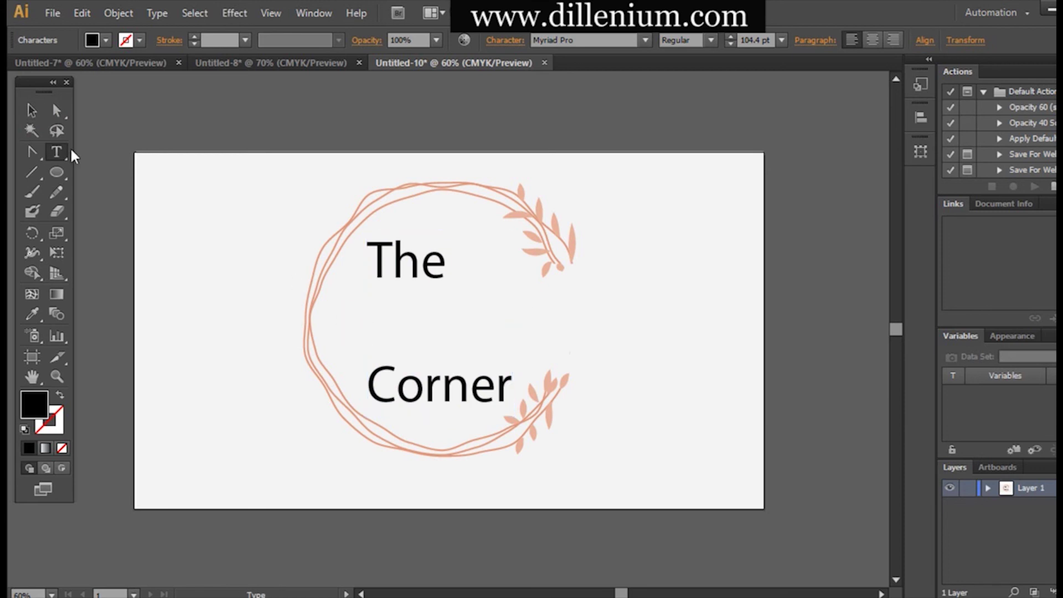
{"action": "left_click", "coordinate": [32, 110]}
{"action": "left_click", "coordinate": [148, 280]}
- Set the font of the "The Corner" text block to Nirmala UI Semilight
{"action": "left_click", "coordinate": [449, 270]}
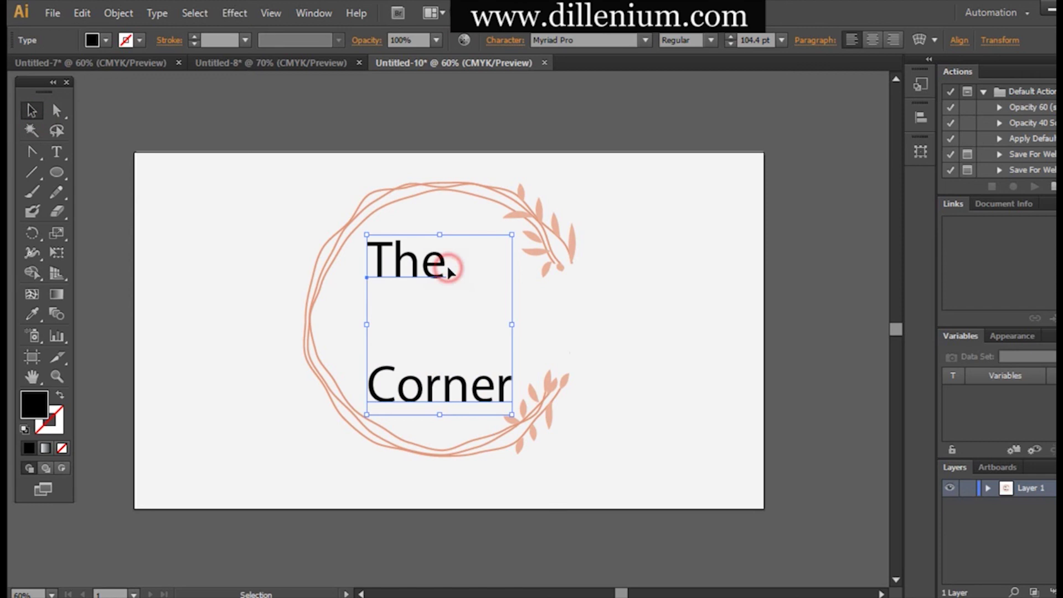
{"action": "left_click", "coordinate": [607, 37]}
{"action": "type", "text": "Nirmala UI"}
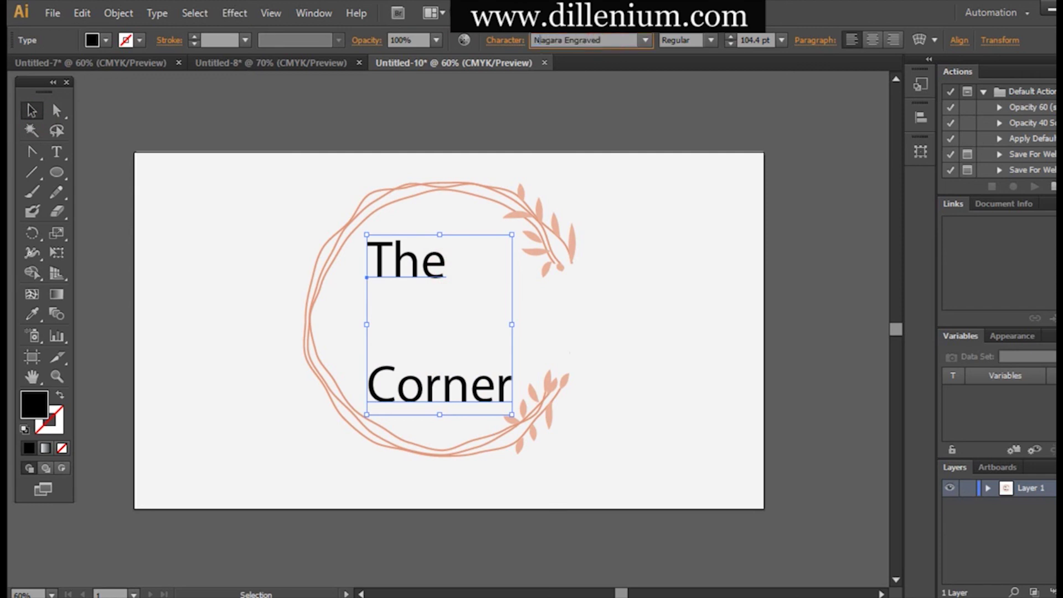
{"action": "key", "text": "Return"}
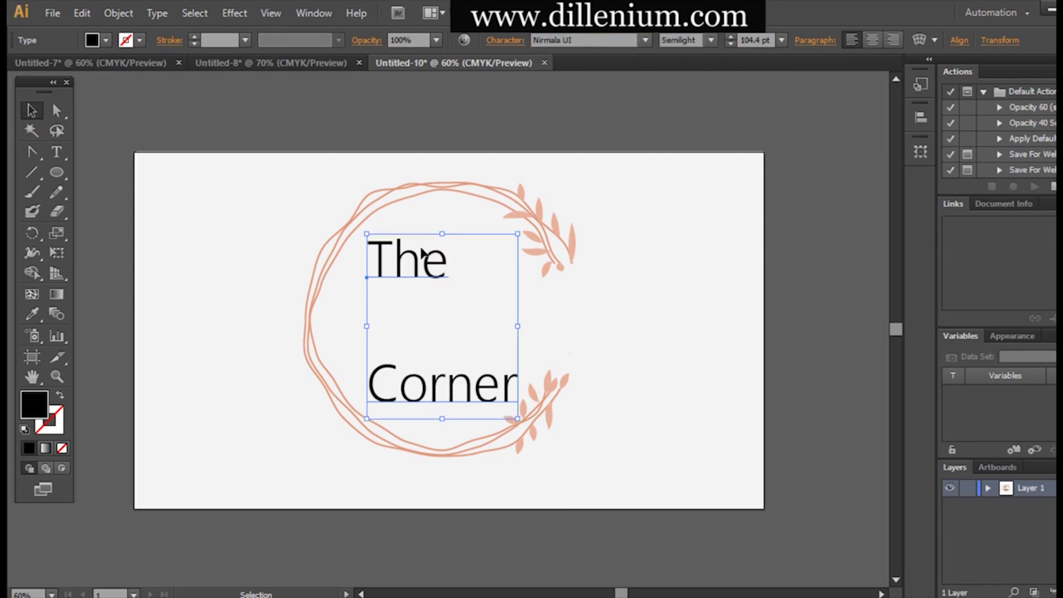
- Widen the tracking of the "The Corner" text block to about 360
{"action": "left_click", "coordinate": [513, 45]}
{"action": "left_click", "coordinate": [498, 137]}
{"action": "scroll", "coordinate": [482, 137], "scroll_direction": "up", "scroll_amount": 20}
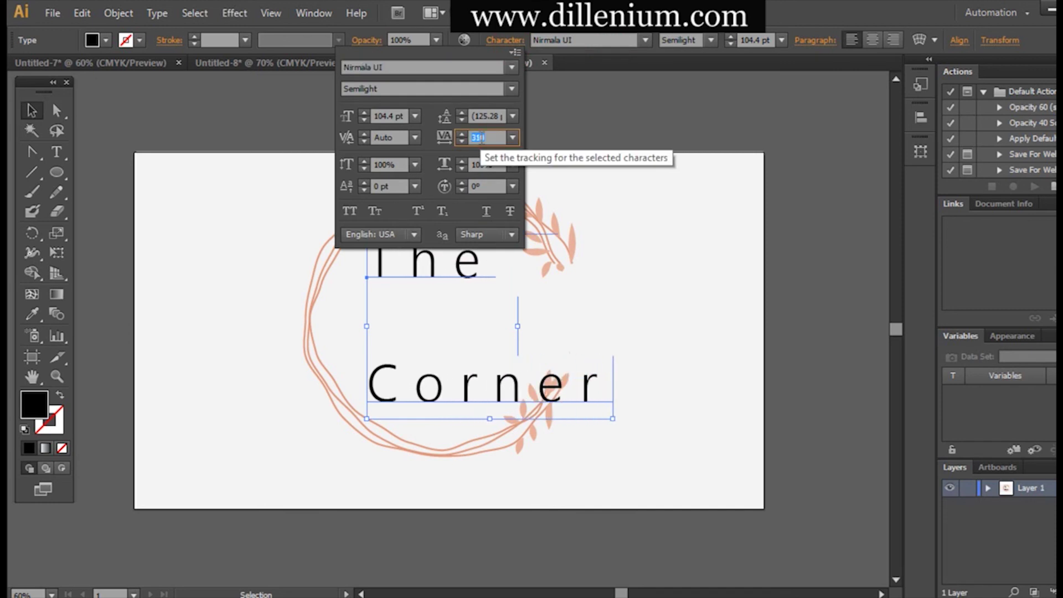
{"action": "scroll", "coordinate": [479, 137], "scroll_direction": "up", "scroll_amount": 2}
{"action": "left_click", "coordinate": [243, 316]}
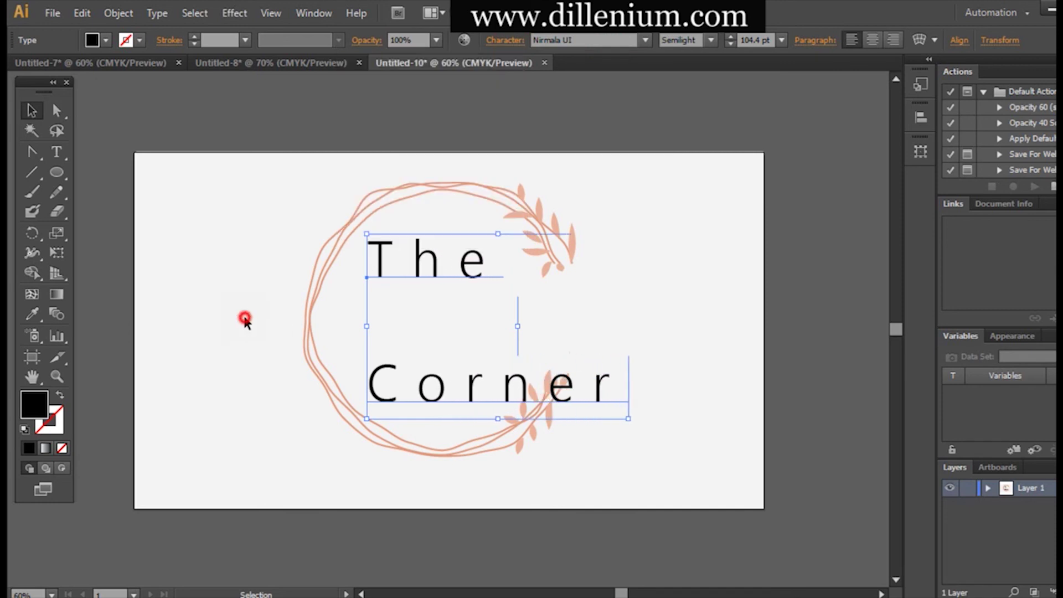
- Scale the "The Corner" text block down to about 60.88 pt so it fits inside the wreath
{"action": "left_click", "coordinate": [447, 282]}
{"action": "left_click_drag", "start_coordinate": [630, 326], "coordinate": [519, 332]}
{"action": "left_click", "coordinate": [614, 323]}
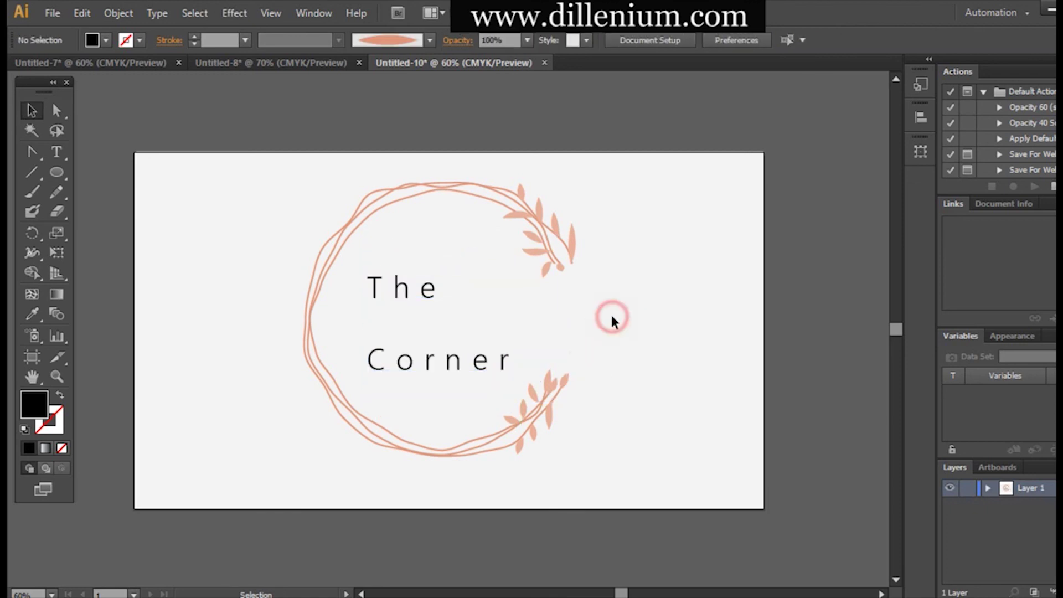
- Paste the word "GRACE" between the two text lines and set its font to Autography
{"action": "key", "text": "ctrl+v"}
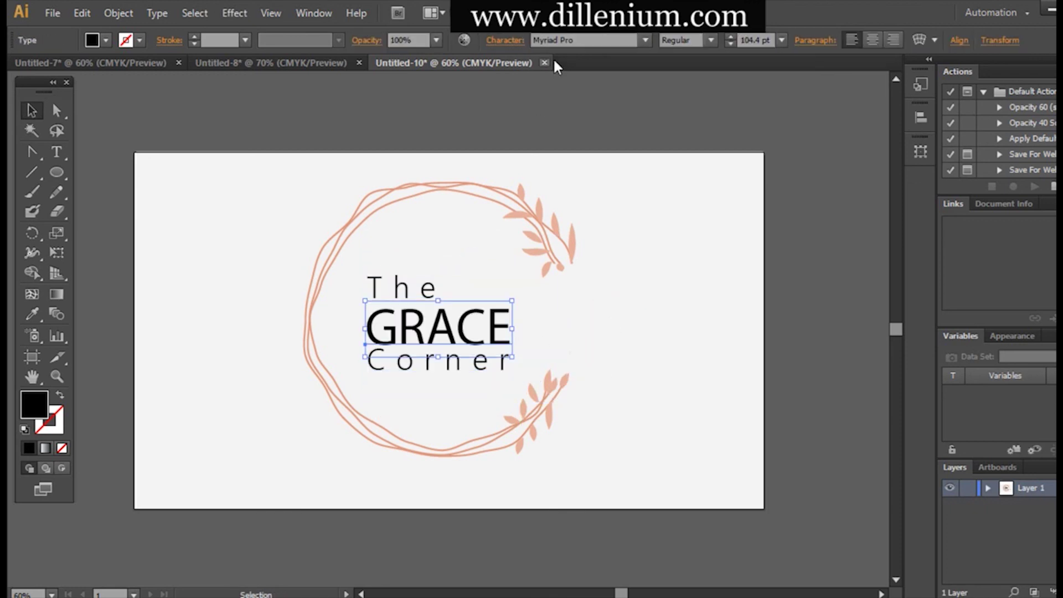
{"action": "left_click", "coordinate": [586, 39]}
{"action": "type", "text": "Autography"}
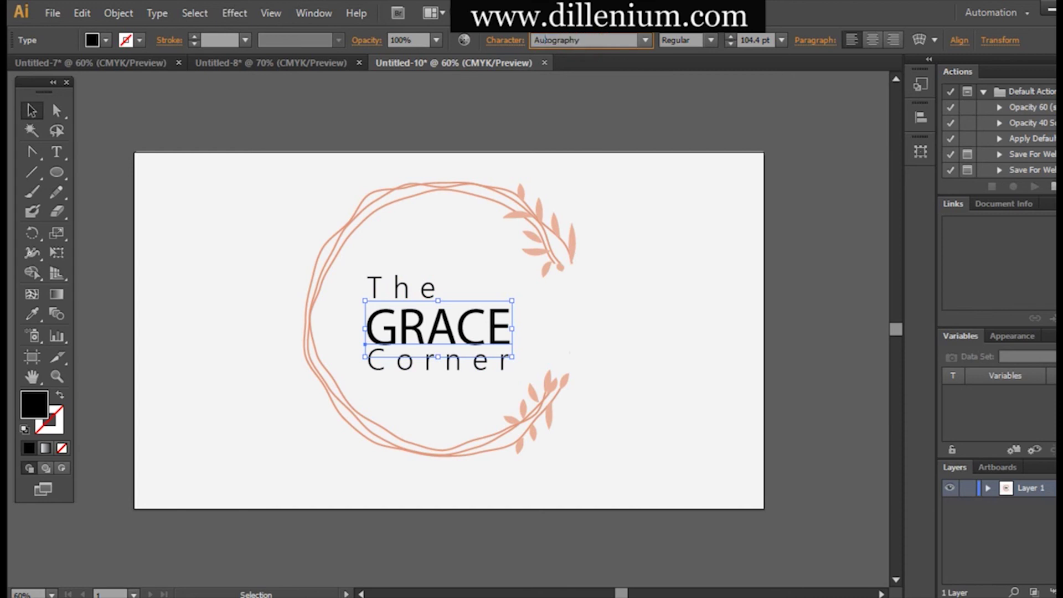
{"action": "key", "text": "Return"}
- Retype the pasted word as "Grace" and enlarge it to about 178.95 pt
{"action": "double_click", "coordinate": [492, 321]}
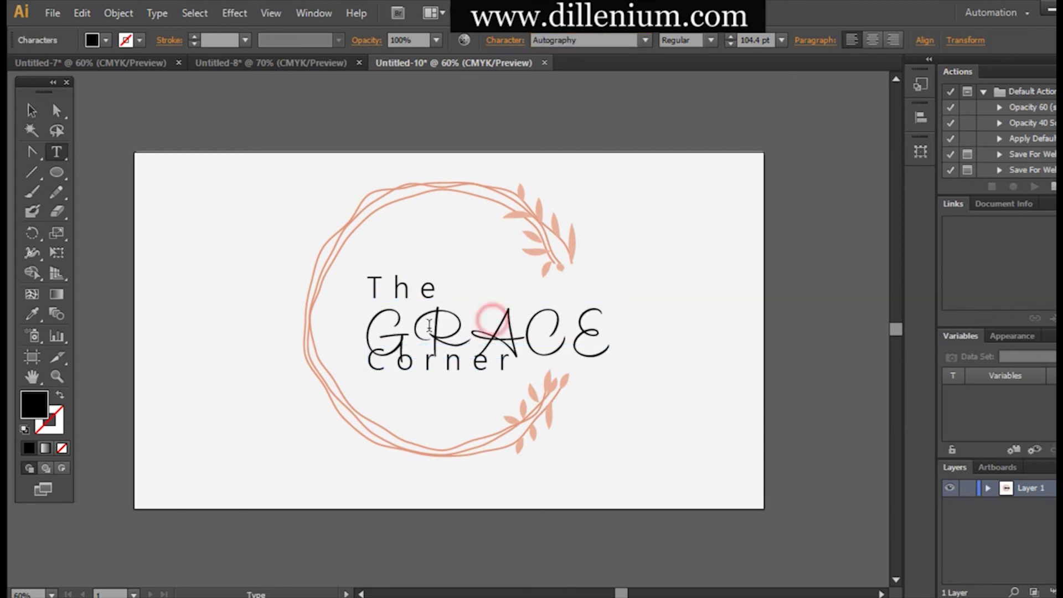
{"action": "left_click_drag", "start_coordinate": [423, 325], "coordinate": [624, 323]}
{"action": "type", "text": "race"}
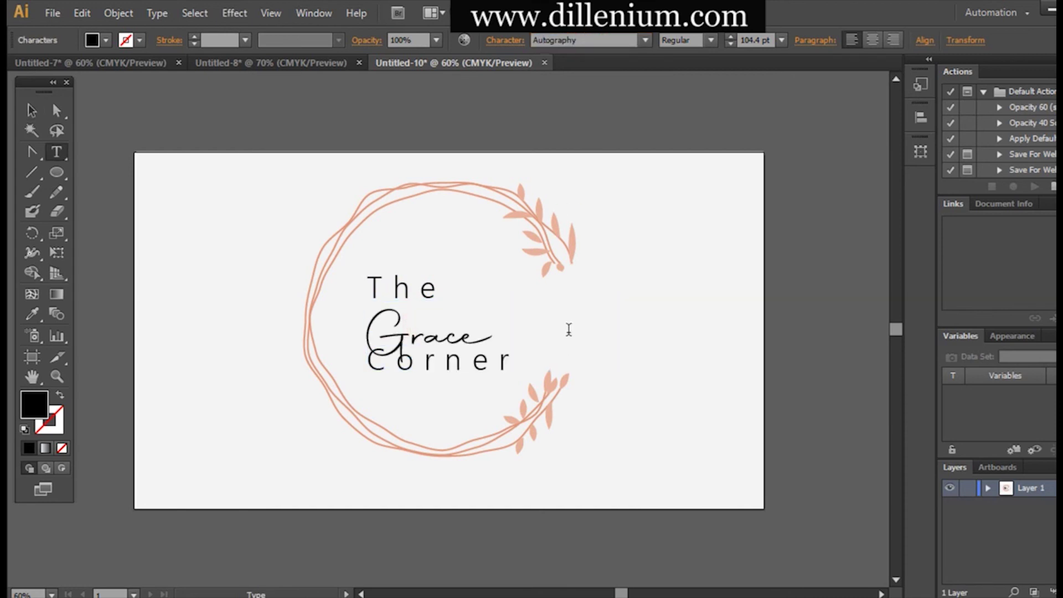
{"action": "left_click", "coordinate": [32, 110]}
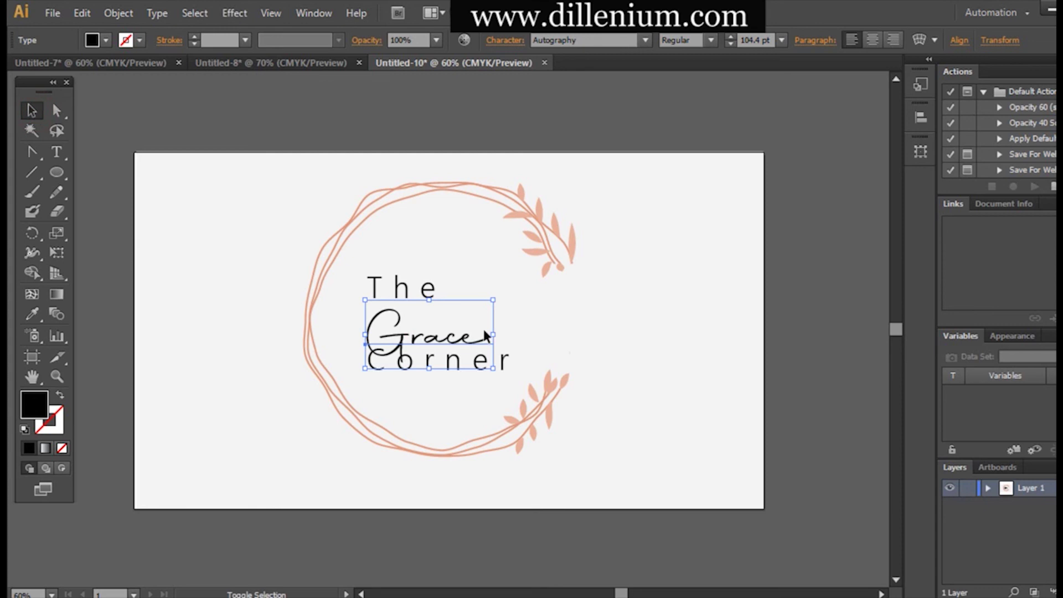
{"action": "mouse_move", "coordinate": [492, 334]}
{"action": "left_mouse_down"}
{"action": "mouse_move", "coordinate": [586, 338]}
{"action": "mouse_move", "coordinate": [501, 336]}
{"action": "left_mouse_up"}
- Move the word "Grace" out of the wreath, clear of the "The Corner" text
{"action": "key", "text": "t"}
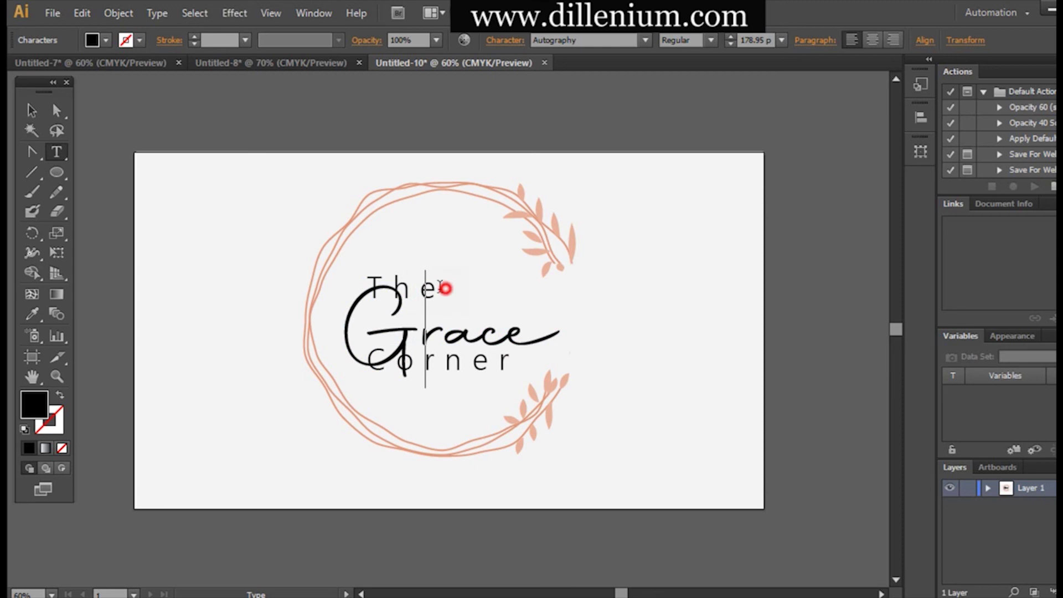
{"action": "left_click_drag", "start_coordinate": [446, 288], "coordinate": [352, 283]}
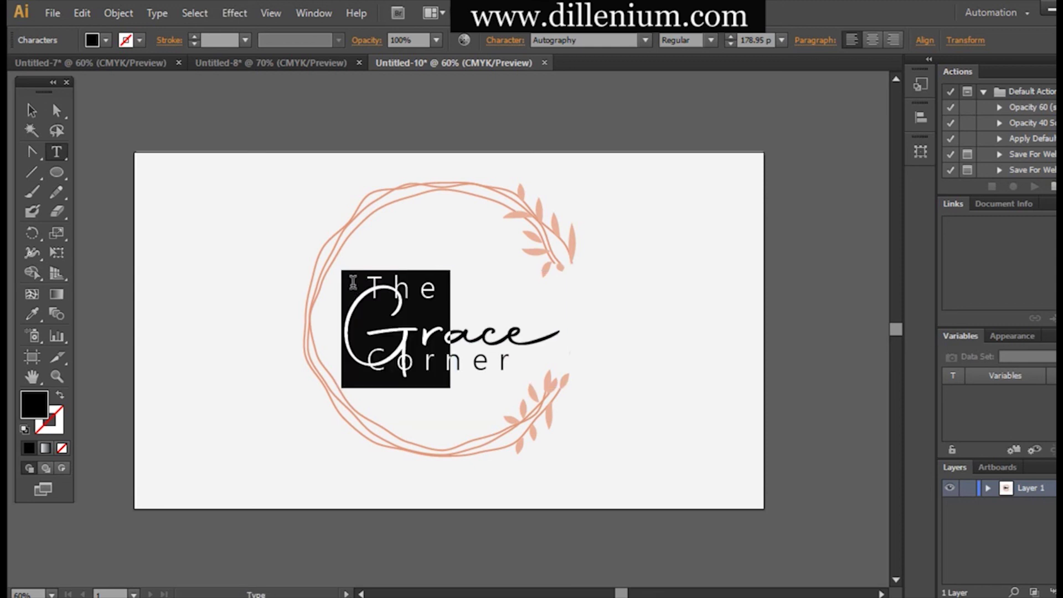
{"action": "left_click", "coordinate": [32, 110]}
{"action": "left_click", "coordinate": [125, 256]}
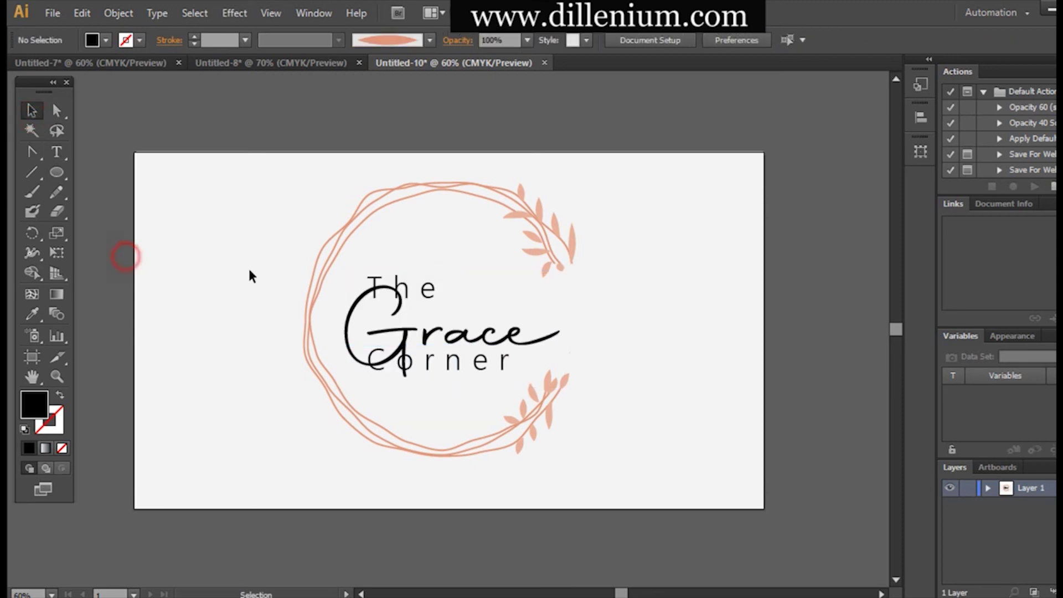
{"action": "left_click_drag", "start_coordinate": [418, 326], "coordinate": [601, 335]}
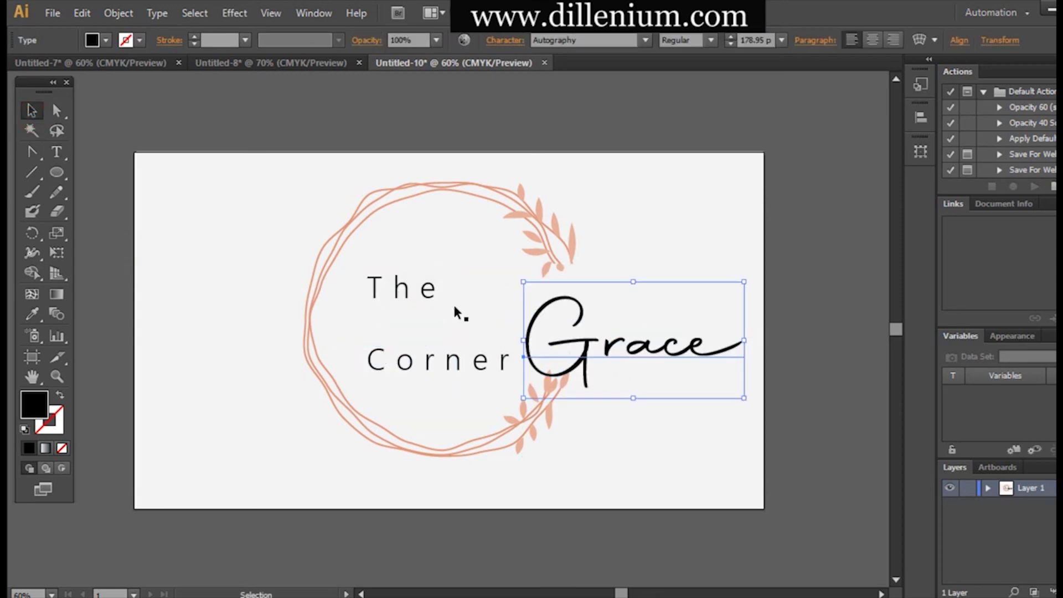
{"action": "double_click", "coordinate": [434, 293]}
{"action": "left_click_drag", "start_coordinate": [456, 284], "coordinate": [363, 293]}
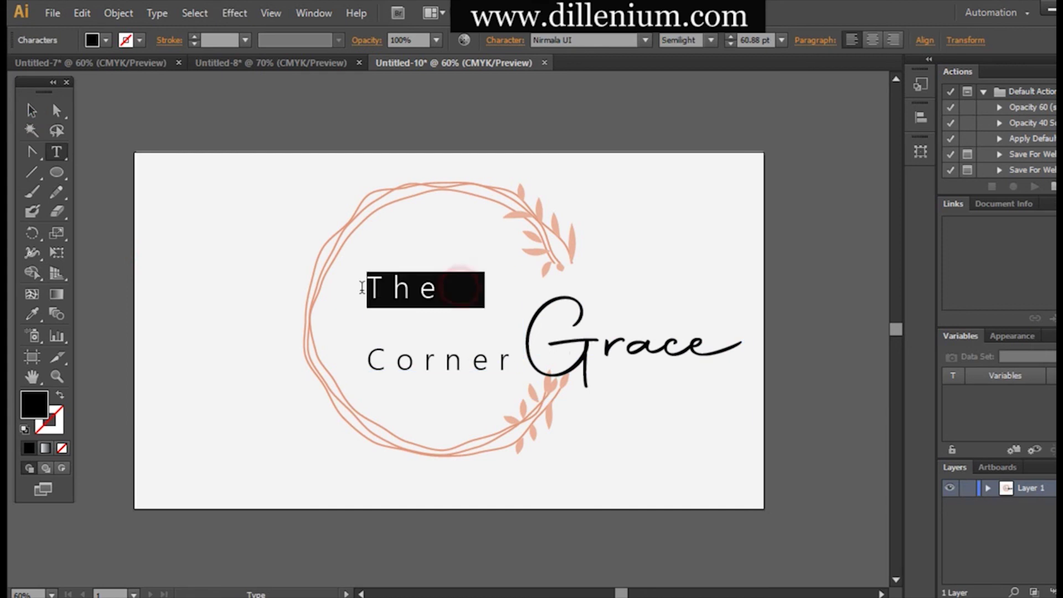
{"action": "key", "text": "BackSpace"}
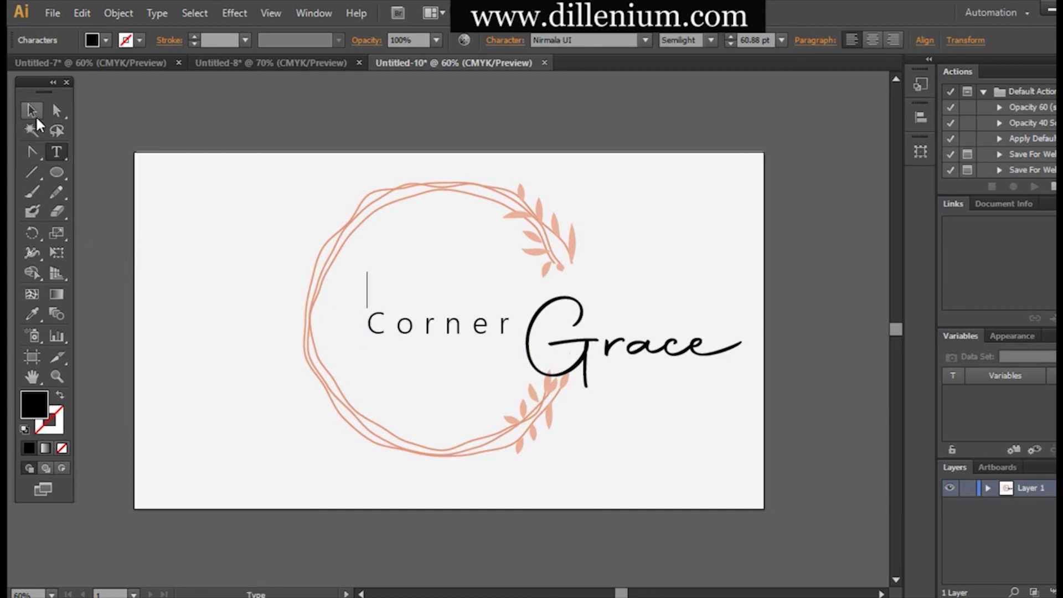
{"action": "key", "text": "ctrl+z"}
{"action": "double_click", "coordinate": [434, 294]}
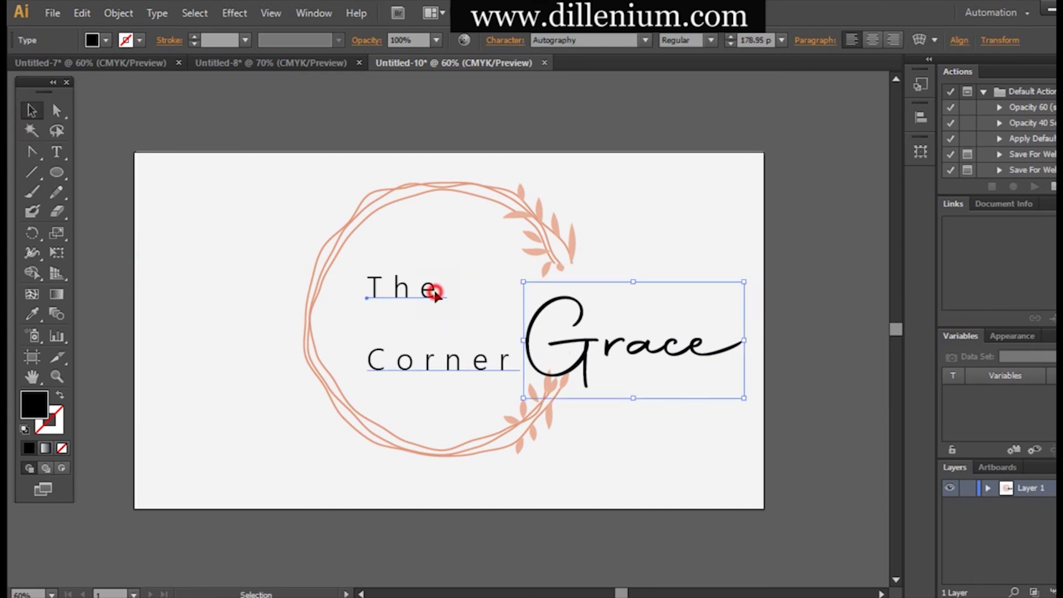
{"action": "left_click_drag", "start_coordinate": [461, 288], "coordinate": [364, 289]}
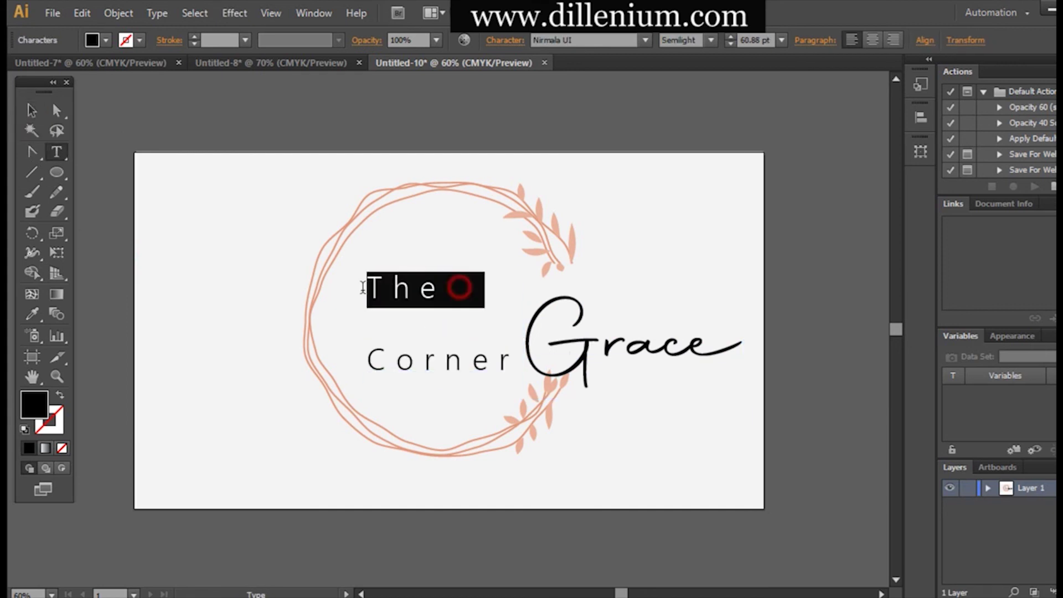
{"action": "key", "text": "BackSpace"}
{"action": "key", "text": "ctrl+z"}
{"action": "left_click", "coordinate": [32, 110]}
{"action": "left_click", "coordinate": [126, 240]}
{"action": "double_click", "coordinate": [428, 299]}
{"action": "key", "text": "Escape"}
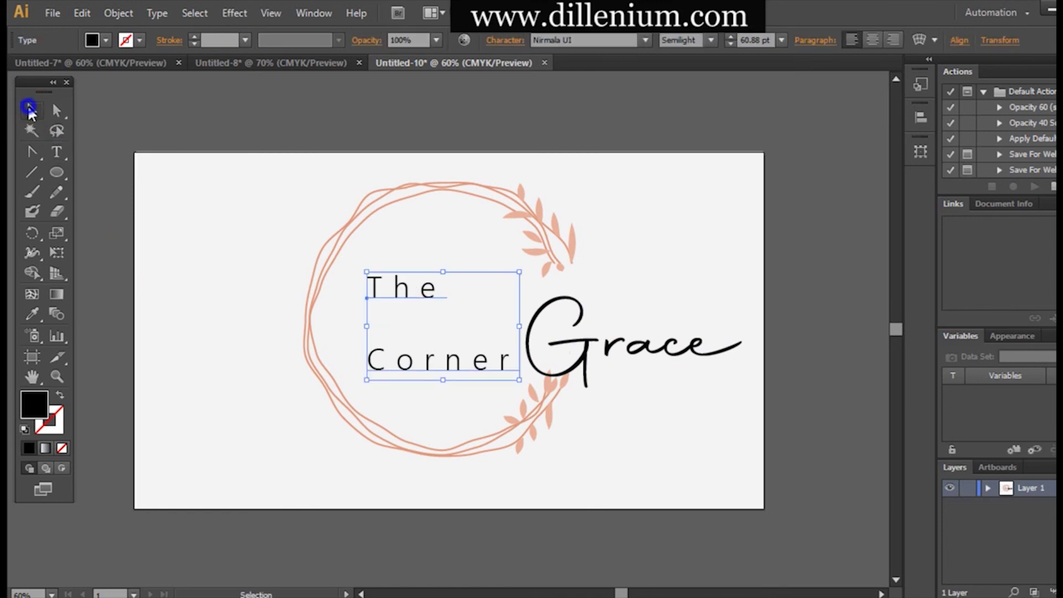
- Convert the "The Corner" text block and the word "Grace" to outlines
{"action": "right_click", "coordinate": [425, 287]}
{"action": "left_click", "coordinate": [461, 400]}
{"action": "right_click", "coordinate": [624, 342]}
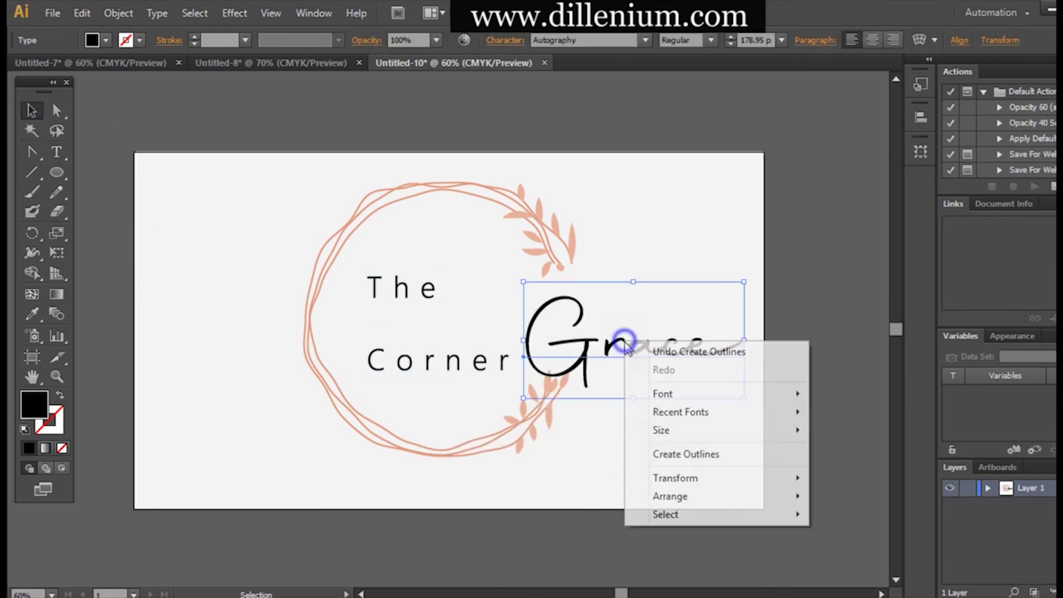
{"action": "left_click", "coordinate": [651, 454]}
{"action": "left_click", "coordinate": [641, 447]}
- Ungroup the outlined "The Corner" lettering, regroup it as separate words, and move "Grace" back inside the wreath
{"action": "left_click", "coordinate": [396, 287]}
{"action": "right_click", "coordinate": [399, 294]}
{"action": "left_click", "coordinate": [435, 390]}
{"action": "left_click", "coordinate": [349, 277]}
{"action": "left_click_drag", "start_coordinate": [424, 289], "coordinate": [443, 262]}
{"action": "left_click_drag", "start_coordinate": [363, 355], "coordinate": [463, 400]}
{"action": "key", "text": "ctrl+g"}
{"action": "left_click", "coordinate": [466, 366]}
{"action": "left_click_drag", "start_coordinate": [557, 348], "coordinate": [376, 325]}
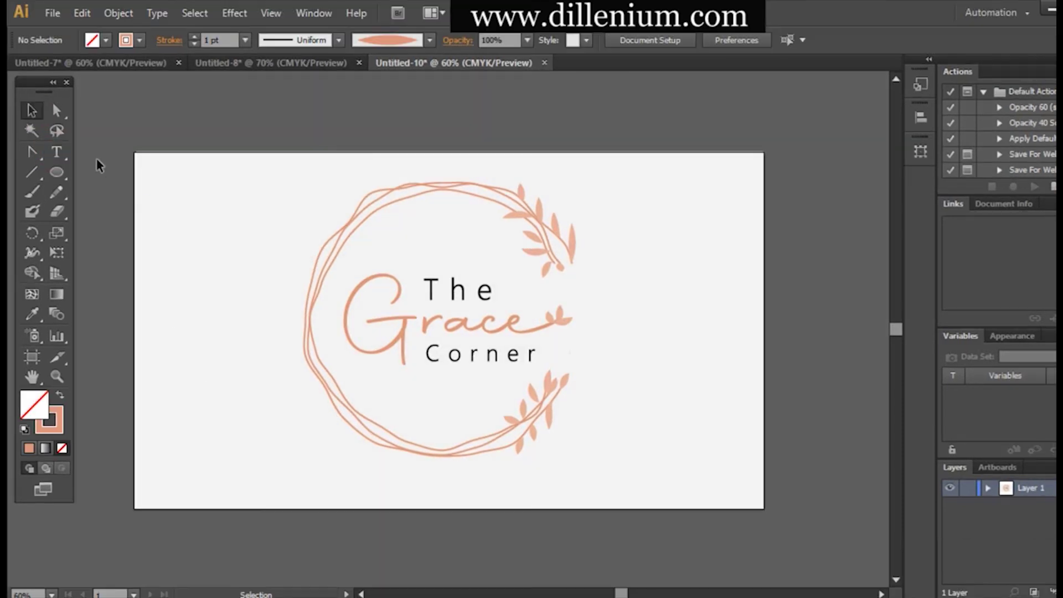
- Add the text "Arts & Crafts" beside the wreath and set its font to Nirmala UI Semilight
{"action": "left_click", "coordinate": [216, 260]}
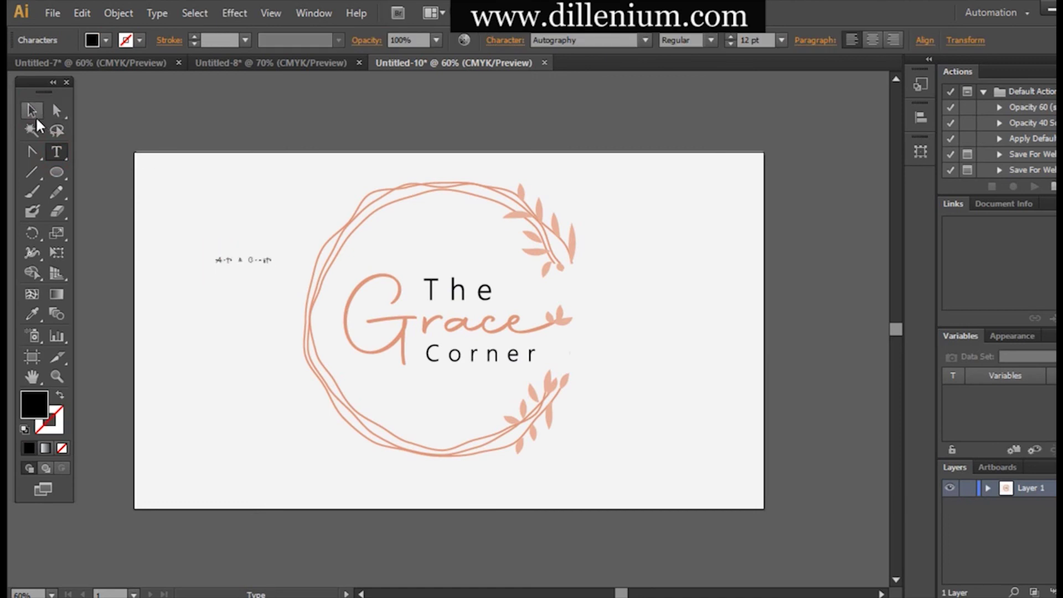
{"action": "left_click", "coordinate": [34, 113]}
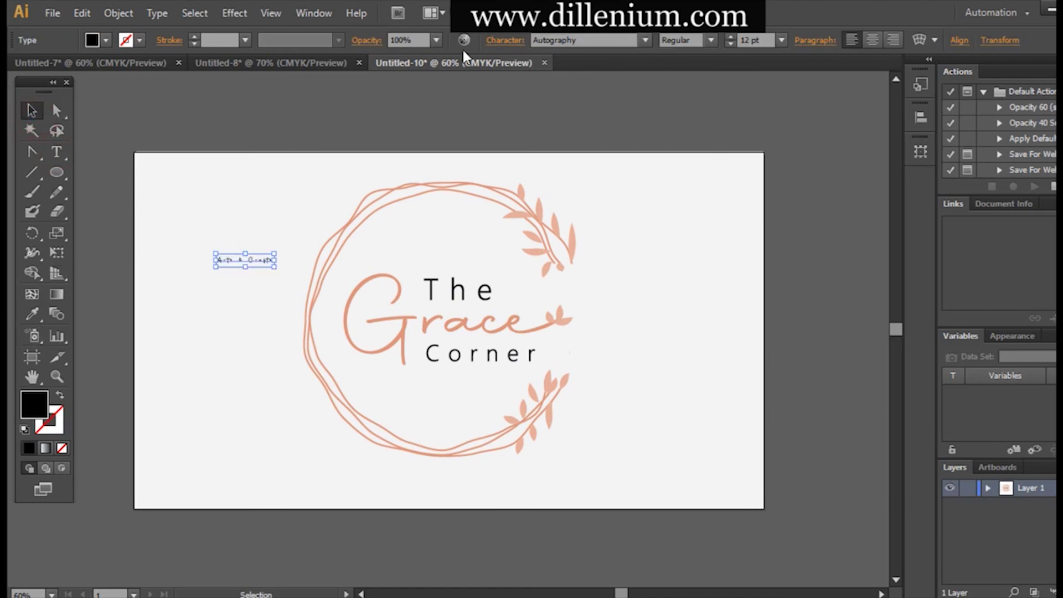
{"action": "left_click", "coordinate": [597, 38]}
{"action": "key", "text": "Down"}
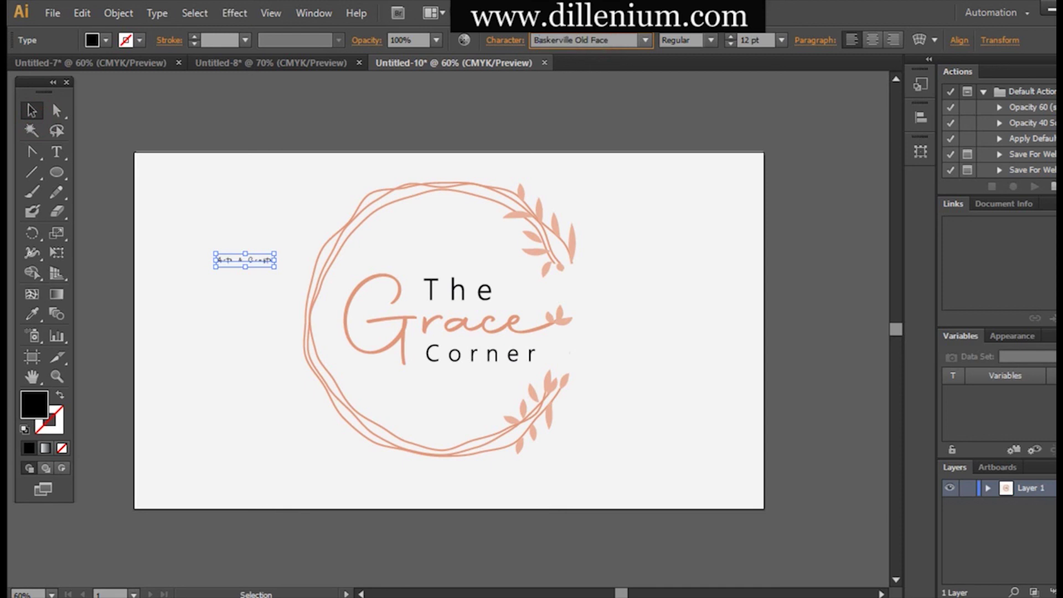
{"action": "key", "text": "Return"}
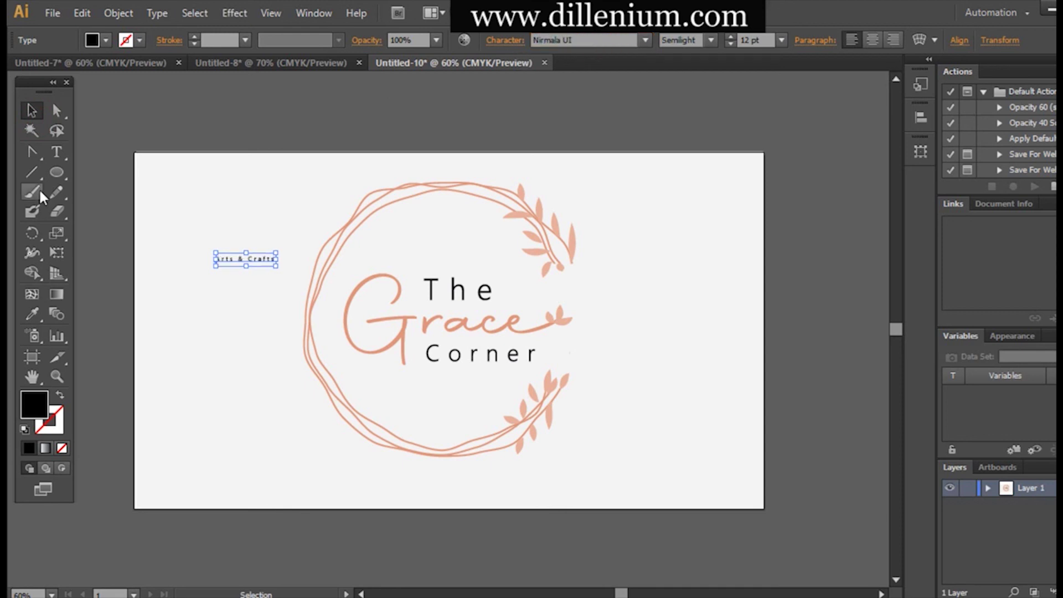
- Widen the tracking of the "Arts & Crafts" text to slightly more than 390
{"action": "left_click", "coordinate": [518, 41]}
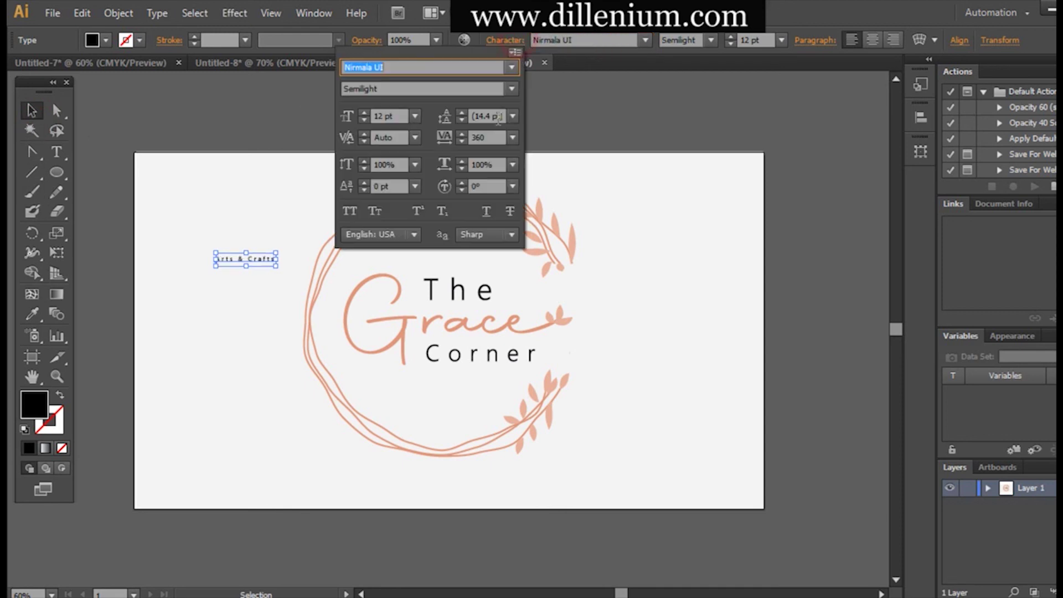
{"action": "left_click", "coordinate": [491, 143]}
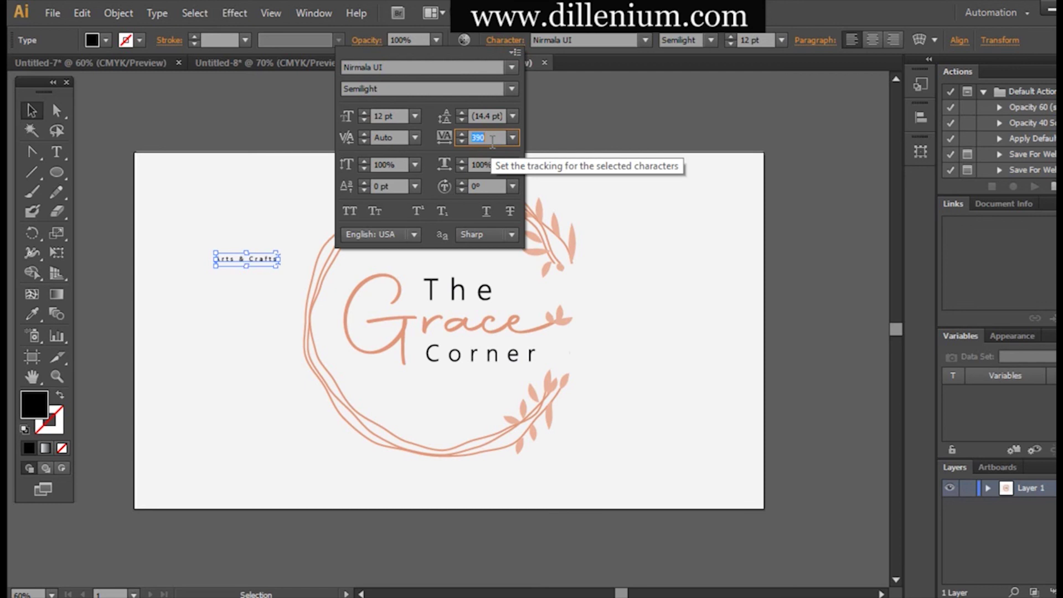
{"action": "left_click", "coordinate": [165, 215]}
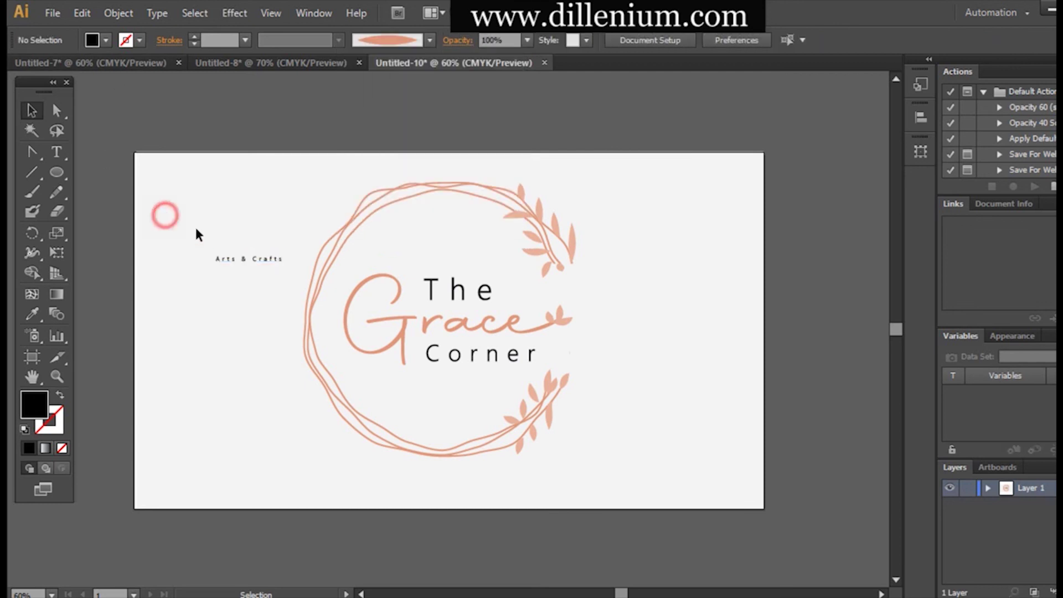
- Move the "Arts & Crafts" text below "Corner" and enlarge it to about 24.73 pt
{"action": "left_click_drag", "start_coordinate": [228, 258], "coordinate": [379, 388]}
{"action": "left_click_drag", "start_coordinate": [446, 386], "coordinate": [521, 388]}
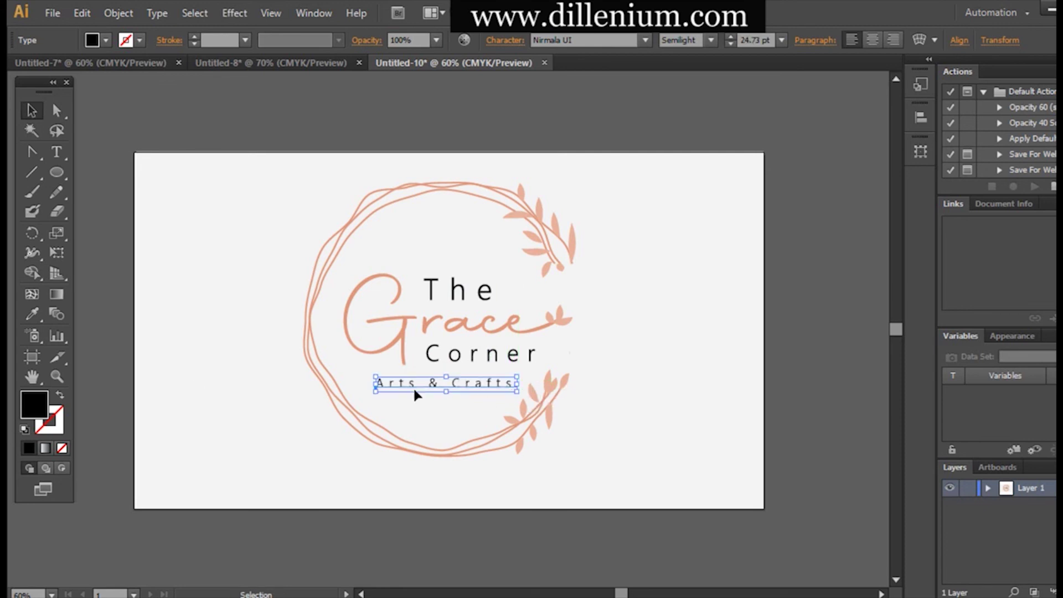
- Fill the "Arts & Crafts" text with a dark gray swatch
{"action": "left_click", "coordinate": [106, 39]}
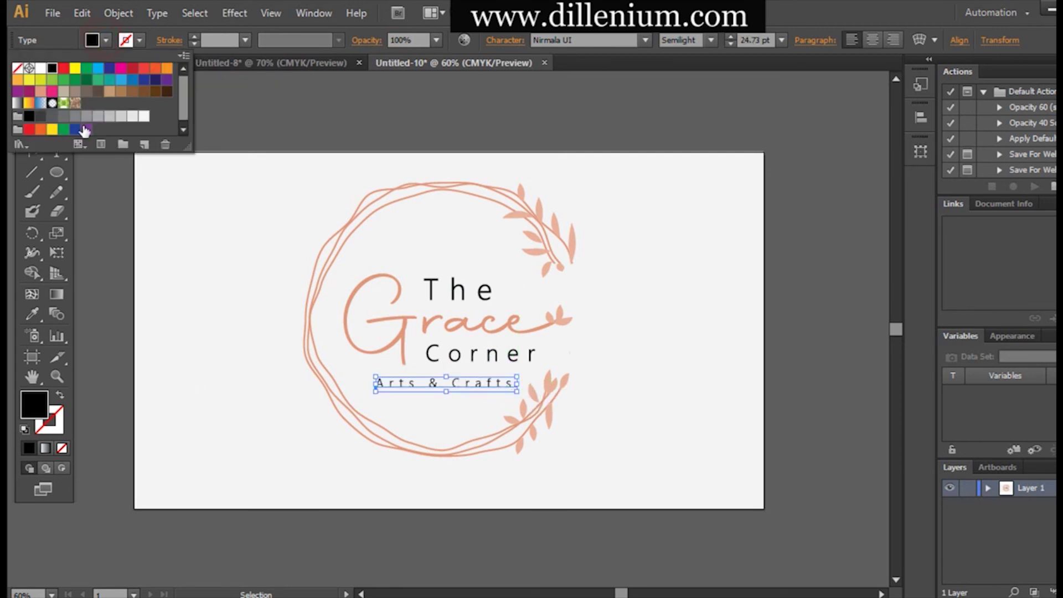
{"action": "left_click", "coordinate": [50, 118]}
{"action": "left_click", "coordinate": [194, 374]}
{"action": "left_click", "coordinate": [195, 376]}
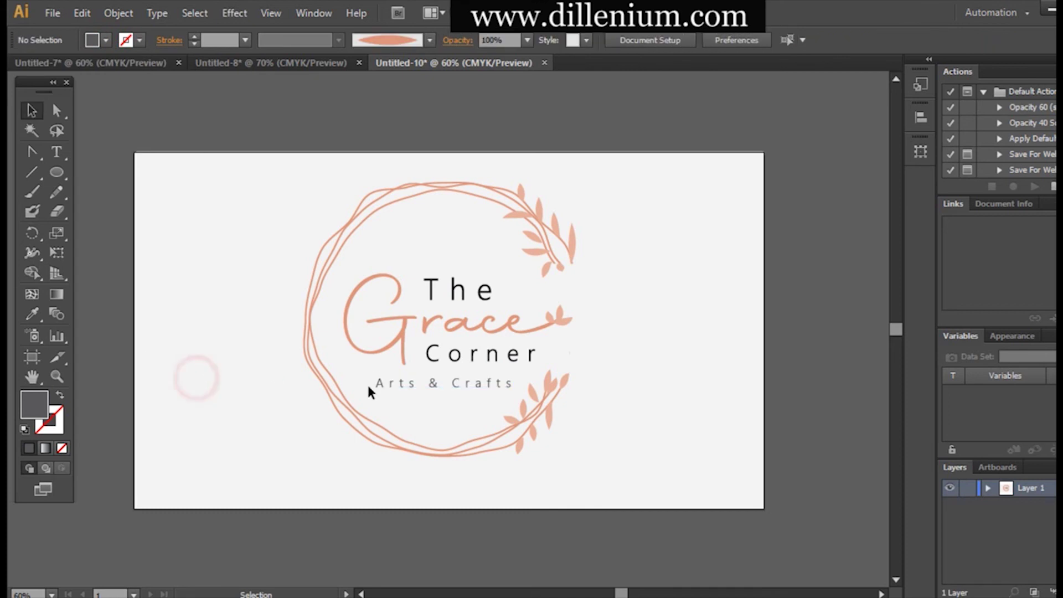
- Shift the "Arts & Crafts" text up slightly by about 3.3 px, closer to "Corner"
{"action": "left_click", "coordinate": [438, 389]}
{"action": "left_click_drag", "start_coordinate": [438, 390], "coordinate": [438, 388]}
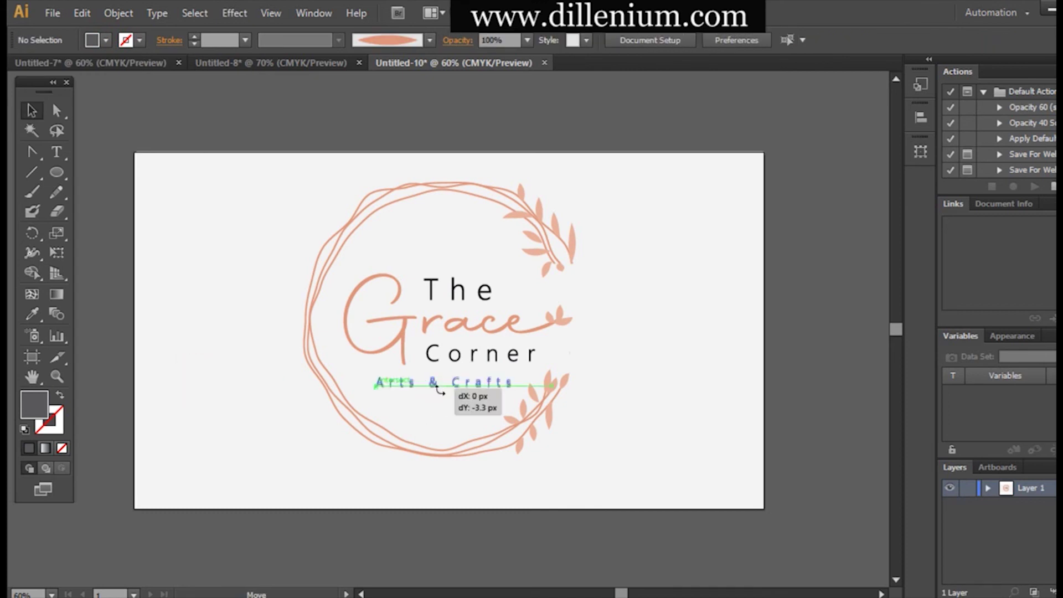
{"action": "left_click", "coordinate": [474, 490]}
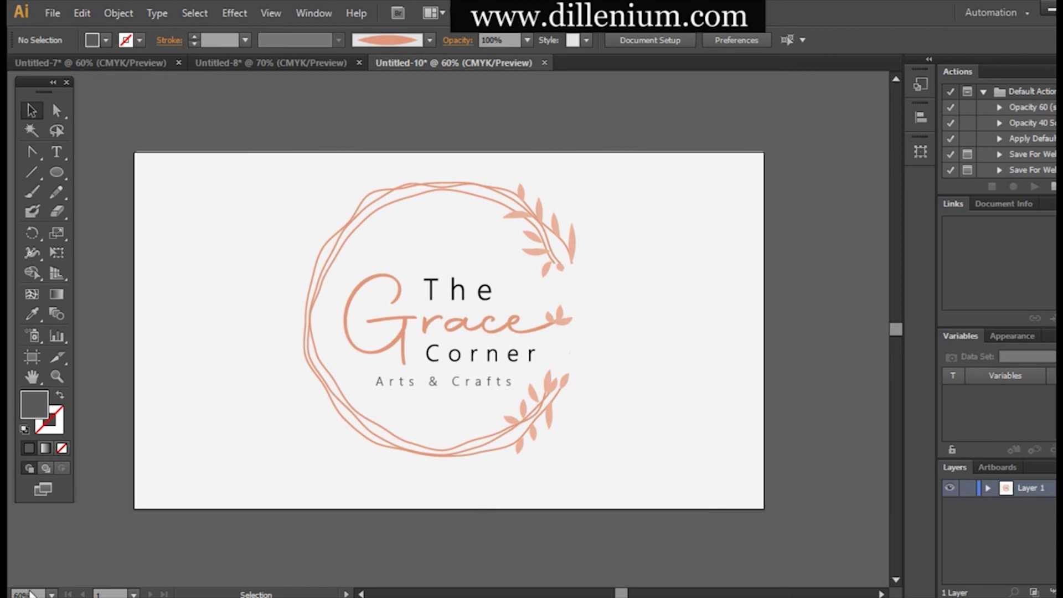
- Expand the appearance of all the brushed leaves, leaving the text and wreath lines out of the selection
{"action": "key", "text": "shift+Up"}
{"action": "key", "text": "shift+Up"}
{"action": "key", "text": "shift+Up"}
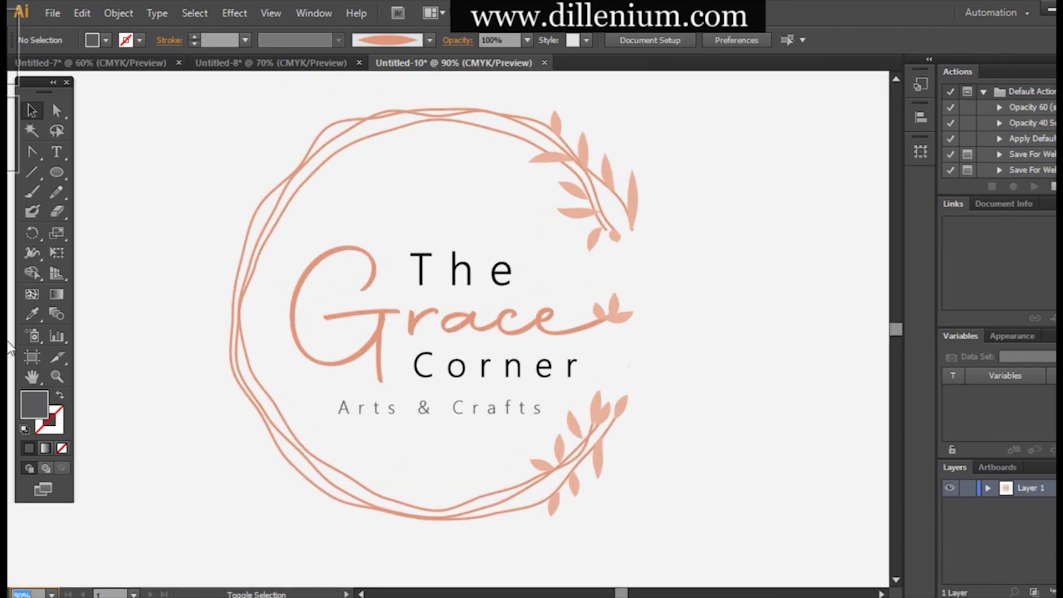
{"action": "left_click", "coordinate": [171, 164]}
{"action": "left_click", "coordinate": [461, 95]}
{"action": "left_click_drag", "start_coordinate": [485, 109], "coordinate": [706, 511]}
{"action": "left_click", "coordinate": [524, 331], "text": "shift"}
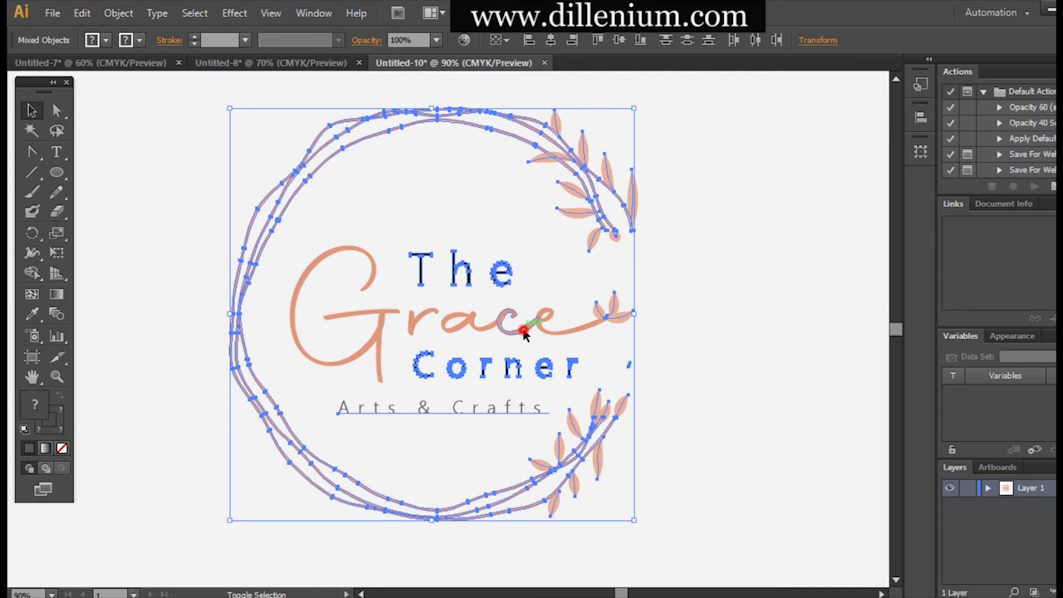
{"action": "left_click", "coordinate": [495, 278], "text": "shift"}
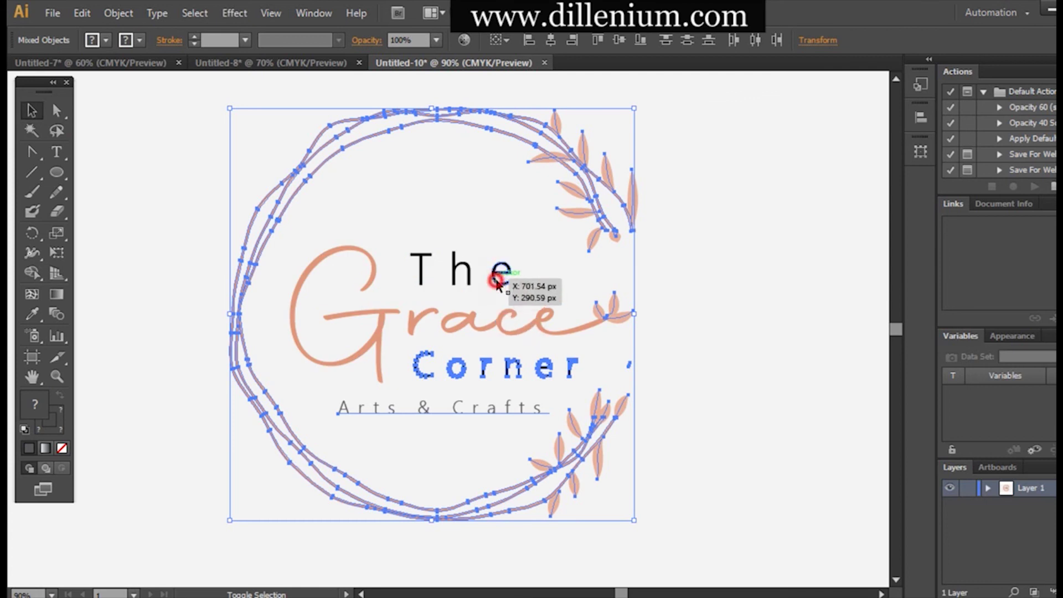
{"action": "left_click", "coordinate": [501, 408], "text": "shift"}
{"action": "left_click", "coordinate": [506, 377], "text": "shift"}
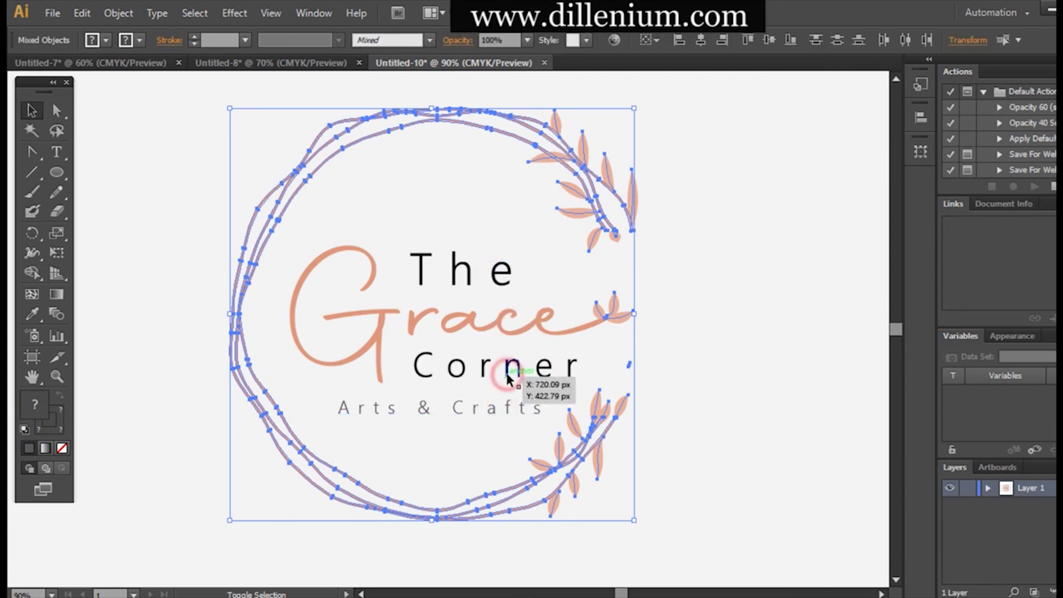
{"action": "left_click", "coordinate": [477, 110], "text": "shift"}
{"action": "left_click", "coordinate": [475, 126], "text": "shift"}
{"action": "left_click", "coordinate": [490, 111], "text": "shift"}
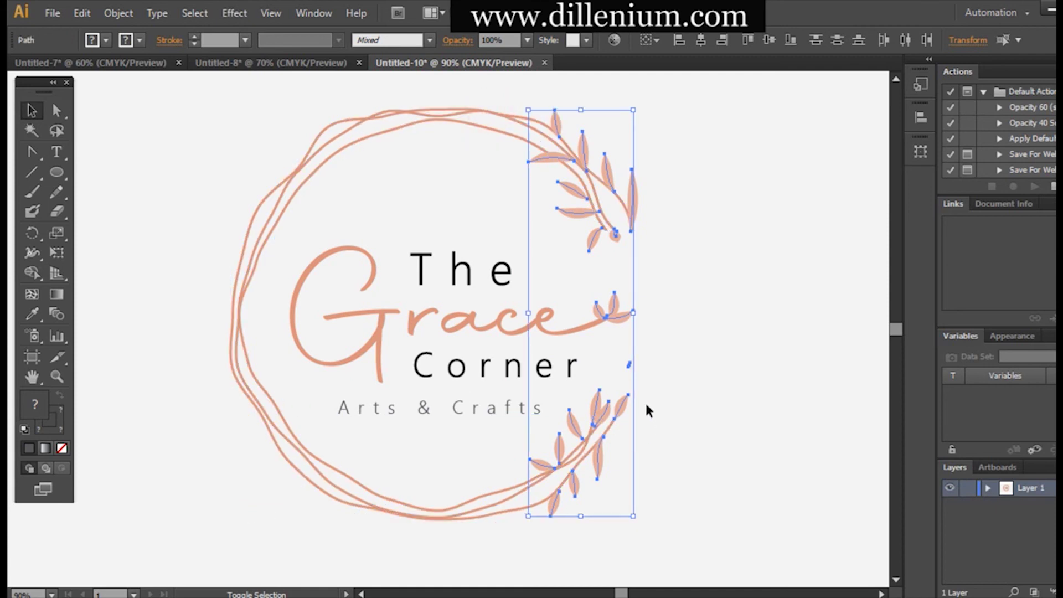
{"action": "left_click", "coordinate": [111, 14]}
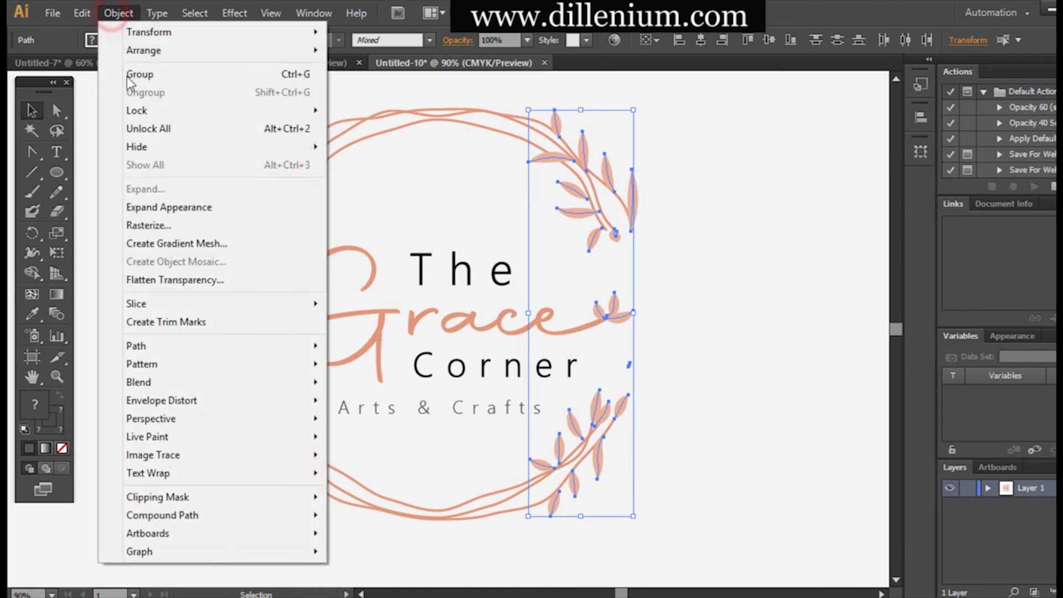
{"action": "left_click", "coordinate": [150, 208]}
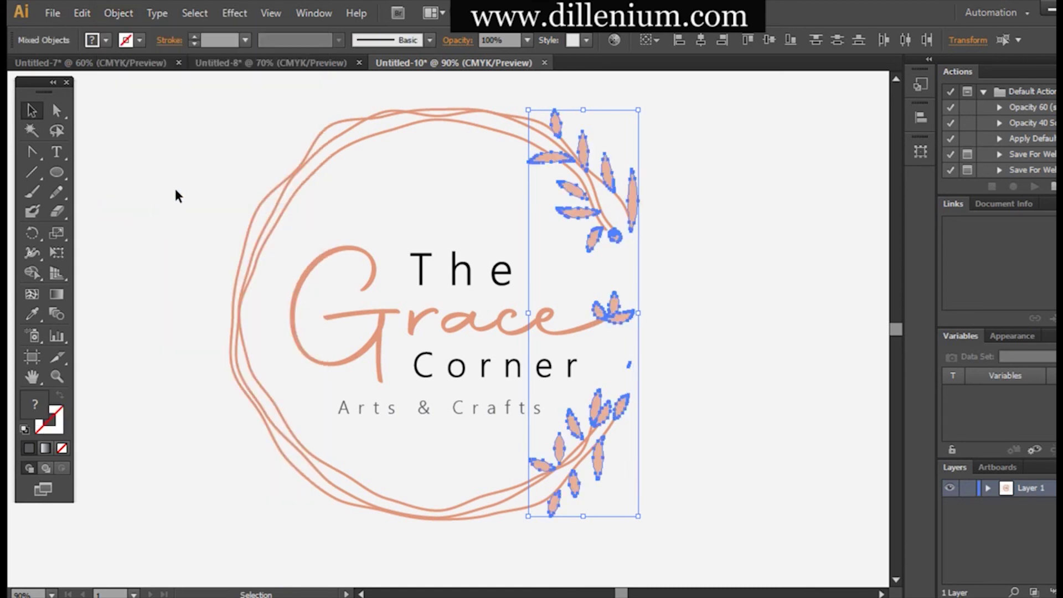
- Recolor the expanded leaves with the Eyedropper by sampling the salmon of the wreath line
{"action": "left_click", "coordinate": [36, 314]}
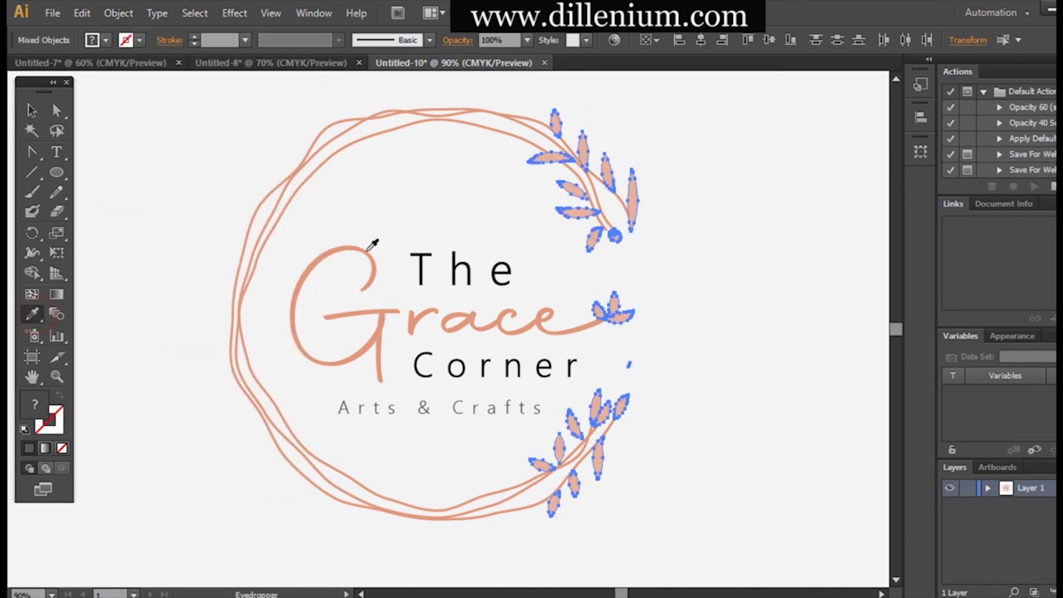
{"action": "left_click", "coordinate": [285, 214]}
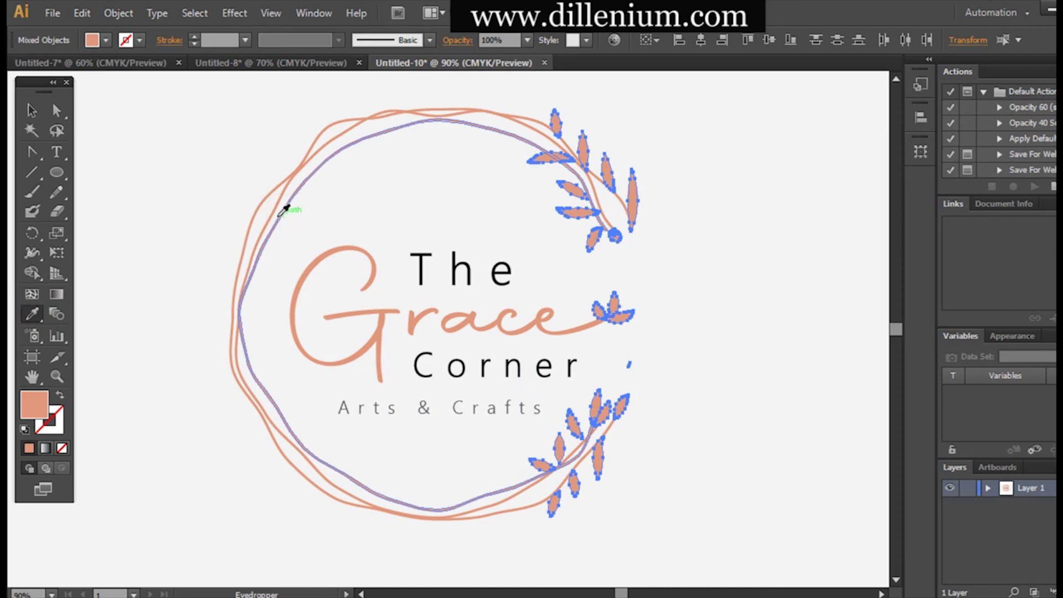
{"action": "left_click", "coordinate": [35, 110]}
{"action": "left_click", "coordinate": [160, 184]}
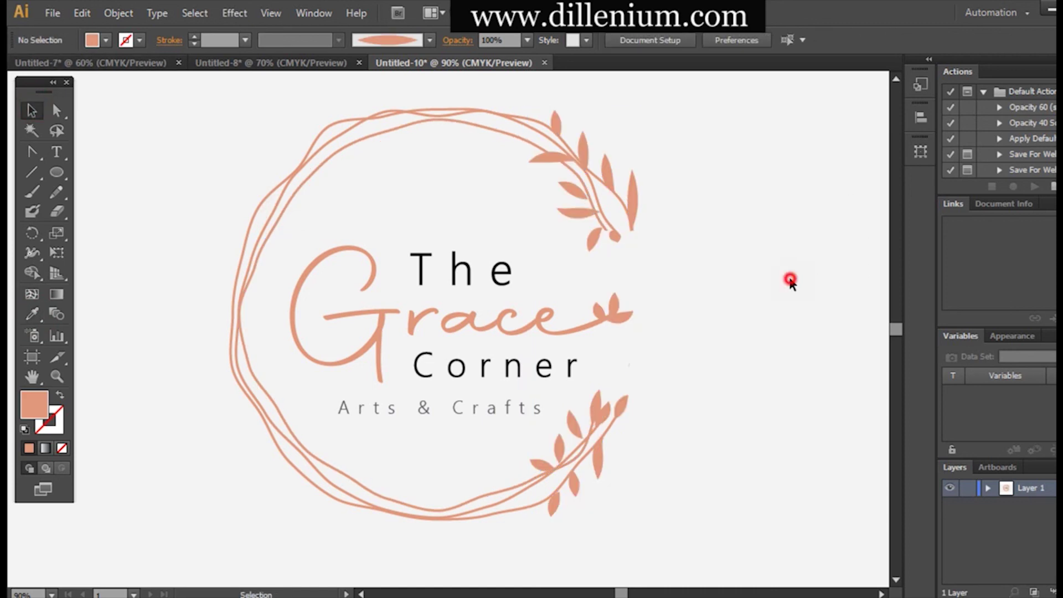
- Reposition the two lowest inner leaves of the upper branch slightly so they sit along the stem
{"action": "left_click_drag", "start_coordinate": [585, 217], "coordinate": [598, 243]}
{"action": "left_click", "coordinate": [690, 273]}
{"action": "left_click", "coordinate": [676, 274]}
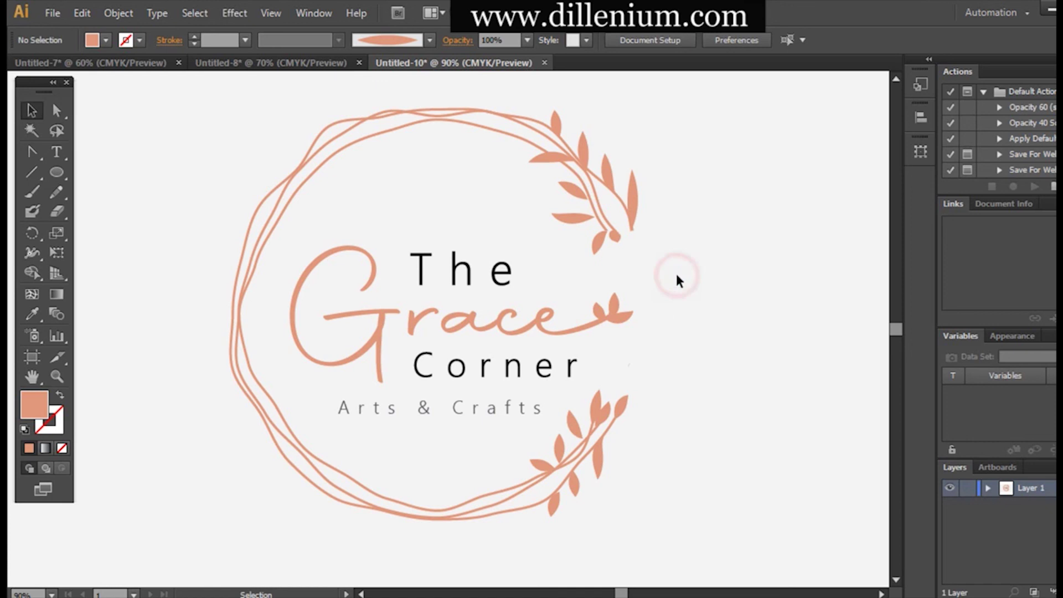
{"action": "left_click", "coordinate": [595, 247]}
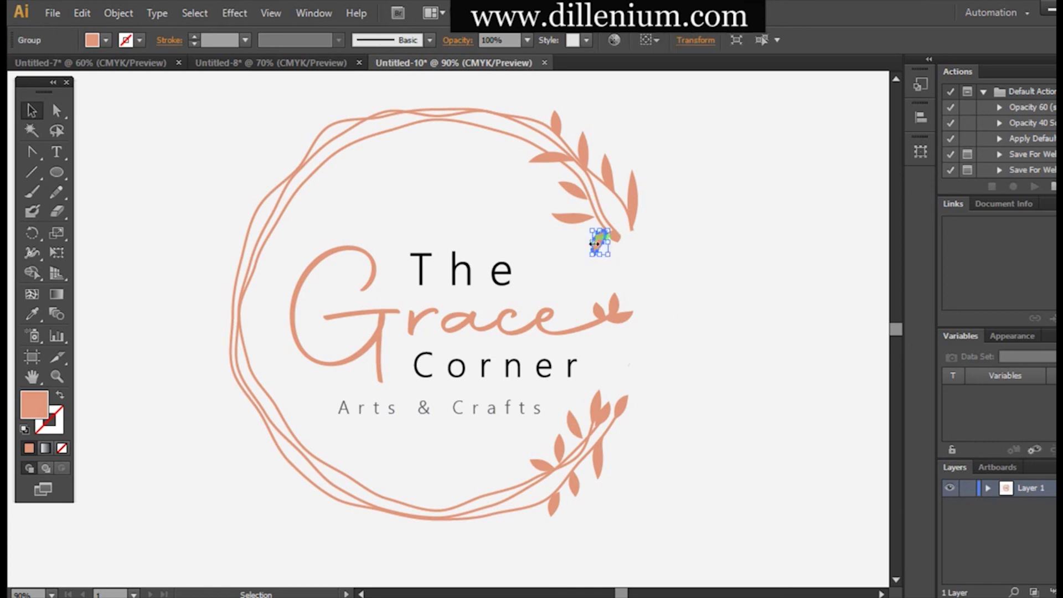
{"action": "left_click", "coordinate": [674, 301]}
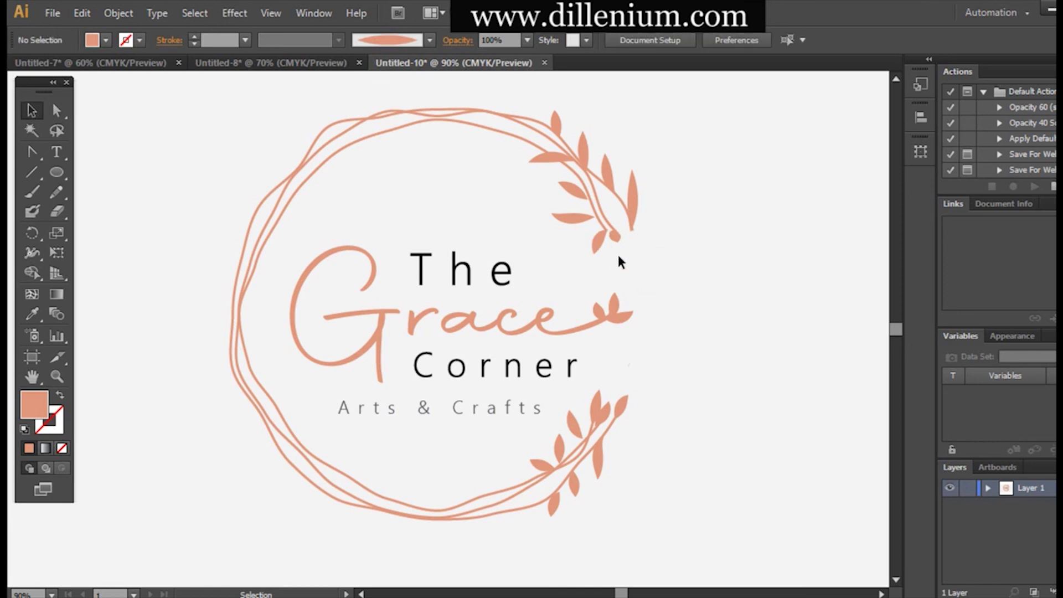
- Enlarge and adjust the tiny leaf at the inner tip of the upper branch
{"action": "left_click", "coordinate": [615, 237]}
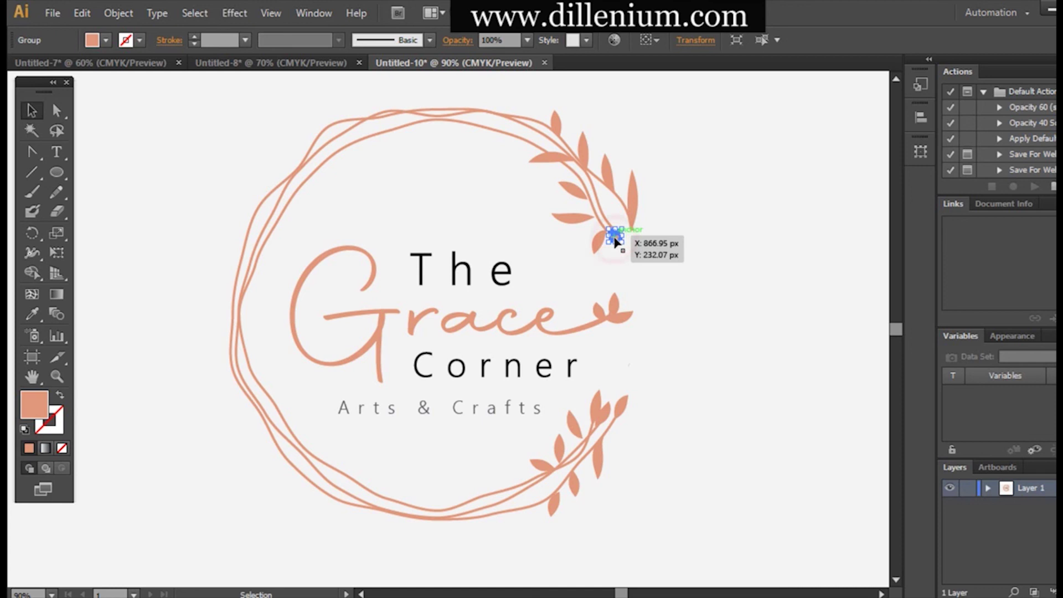
{"action": "mouse_move", "coordinate": [616, 243]}
{"action": "left_mouse_down"}
{"action": "mouse_move", "coordinate": [616, 251]}
{"action": "mouse_move", "coordinate": [610, 229]}
{"action": "left_mouse_up"}
{"action": "left_click", "coordinate": [633, 254]}
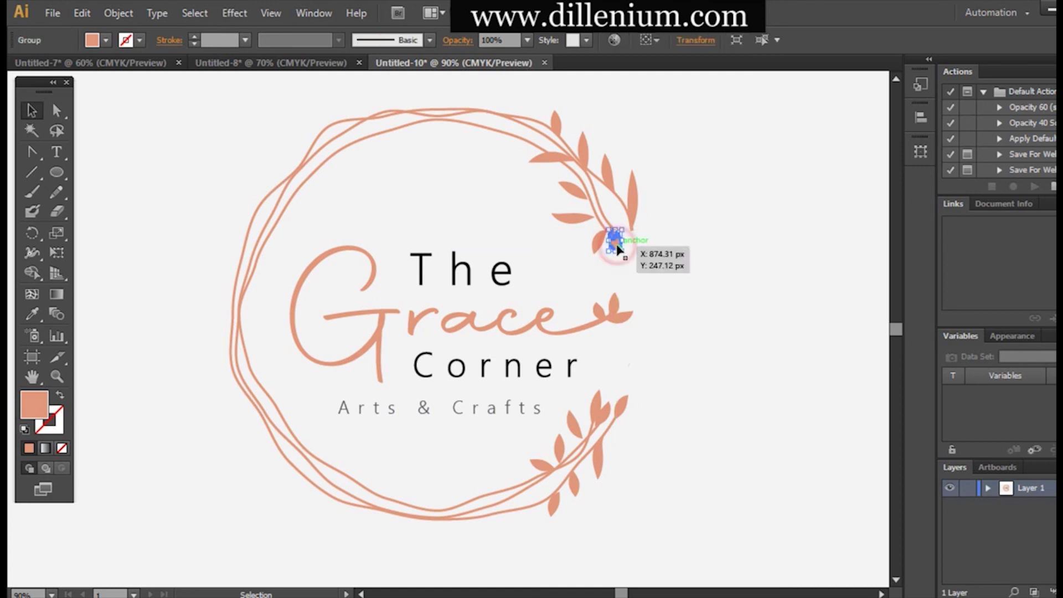
{"action": "left_click", "coordinate": [59, 192]}
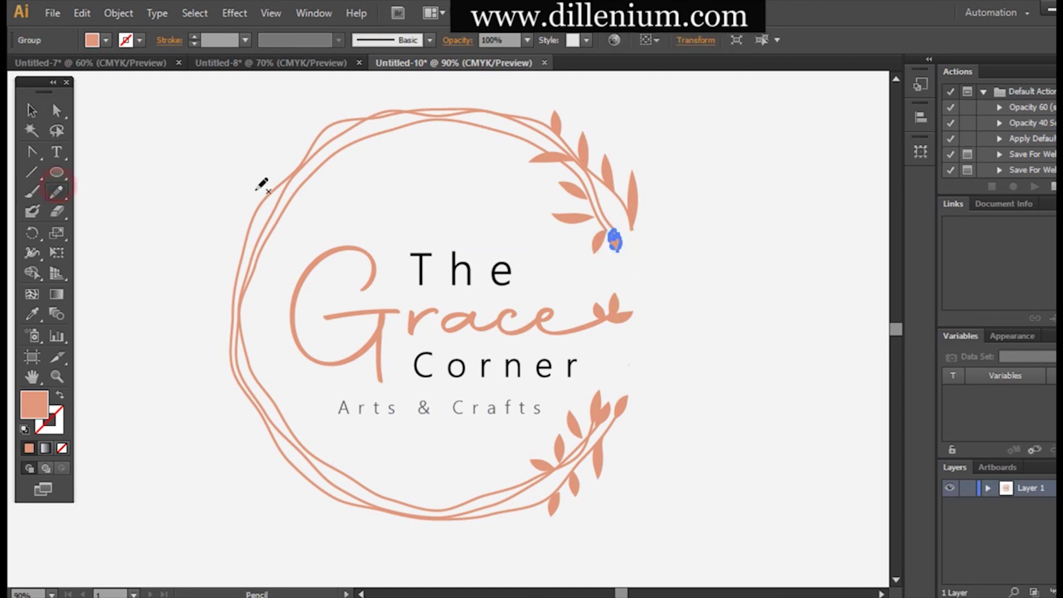
{"action": "mouse_move", "coordinate": [615, 231]}
{"action": "left_mouse_down"}
{"action": "mouse_move", "coordinate": [626, 252]}
{"action": "mouse_move", "coordinate": [612, 229]}
{"action": "left_mouse_up"}
{"action": "left_click", "coordinate": [32, 111]}
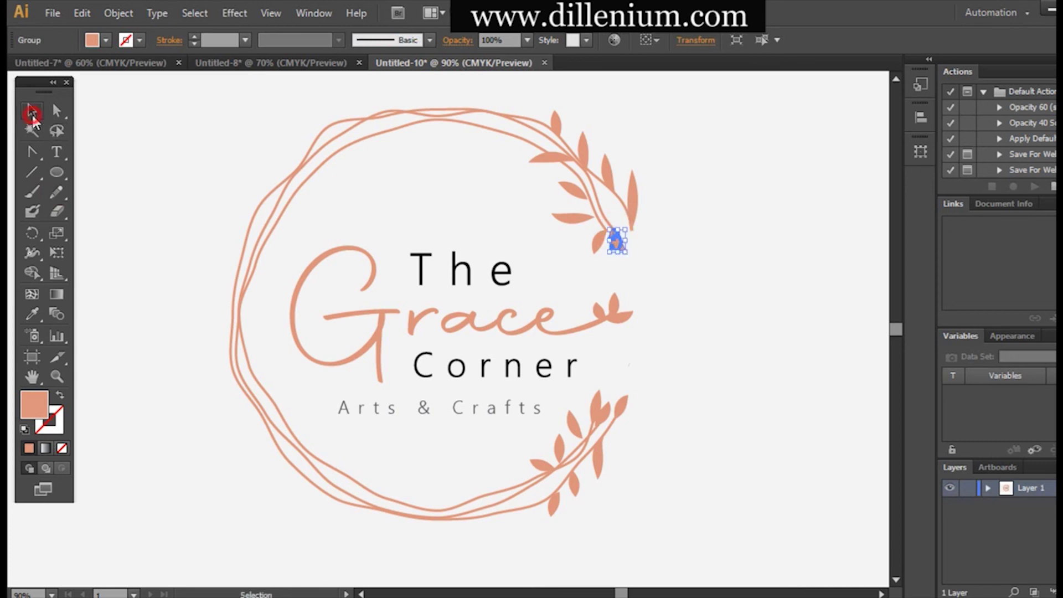
- Delete the tiny leaf at the inner tip of the upper branch
{"action": "left_click", "coordinate": [629, 256]}
{"action": "left_click", "coordinate": [623, 252]}
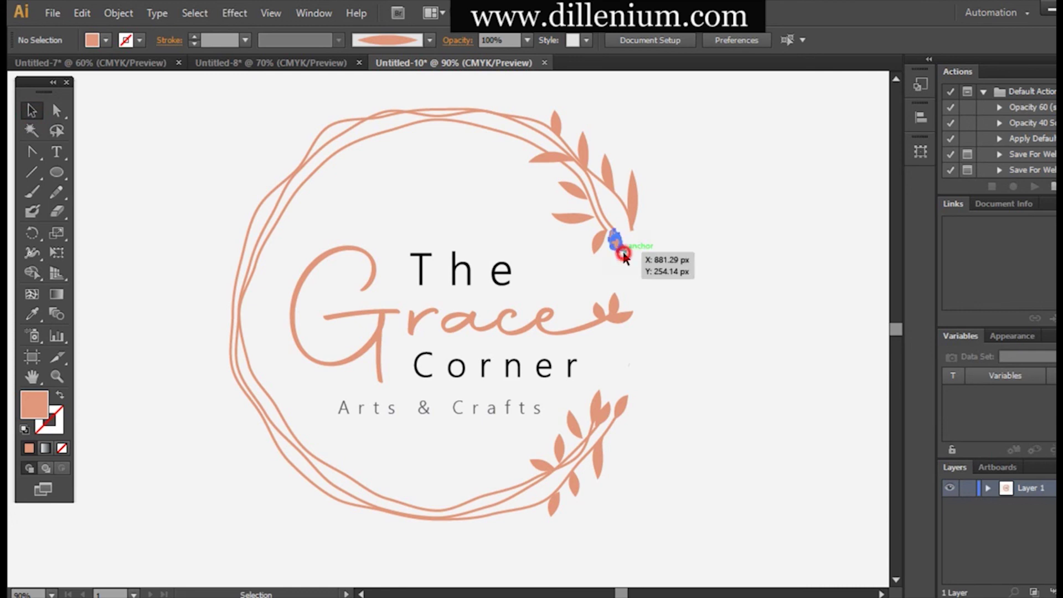
{"action": "key", "text": "Delete"}
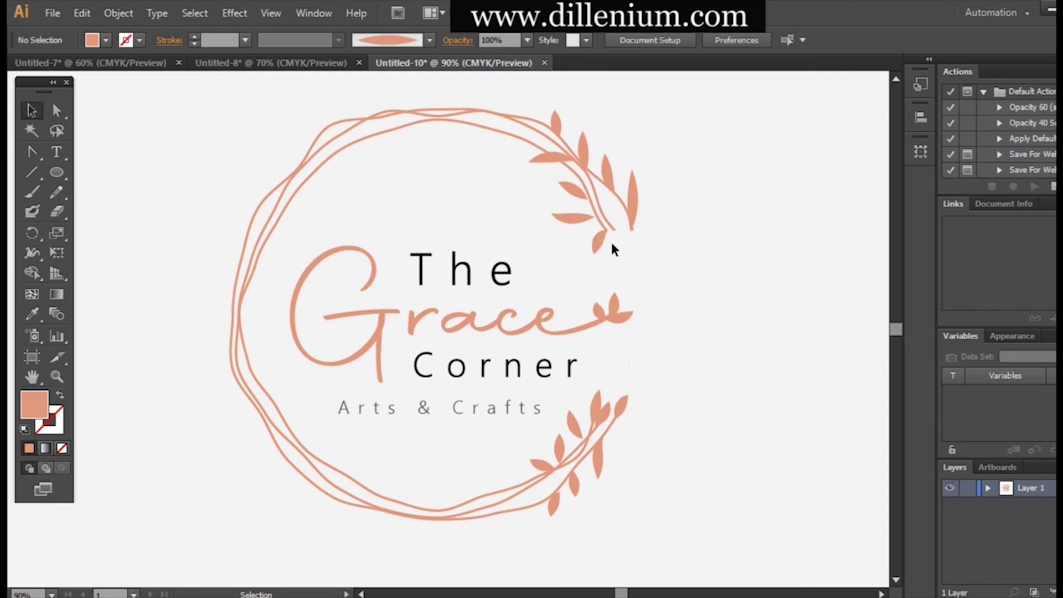
- Duplicate an inner leaf of the upper branch and place the copy at the stem's inner tip
{"action": "left_click", "coordinate": [601, 241]}
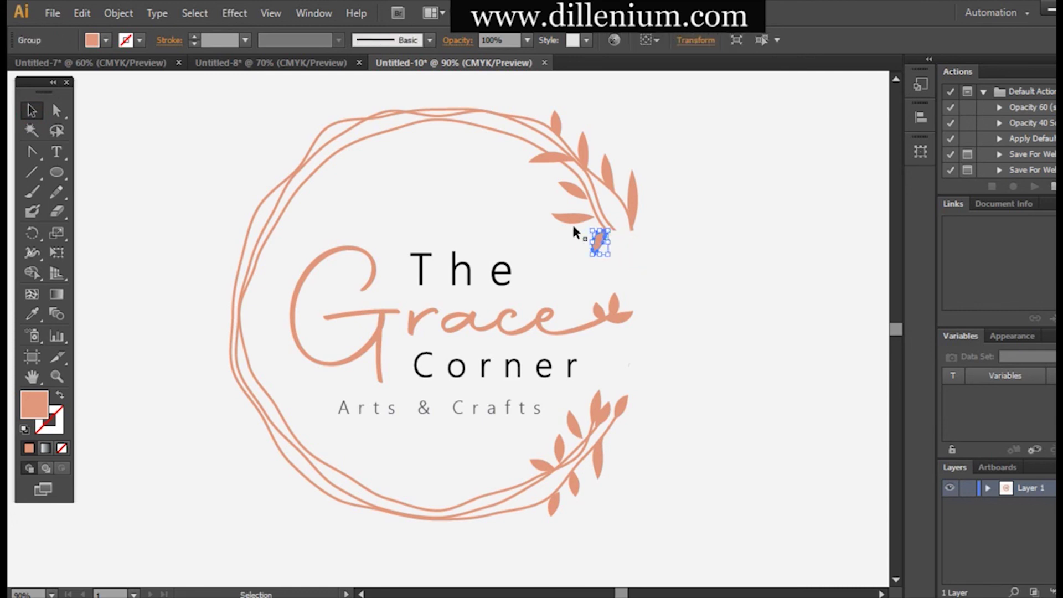
{"action": "left_click", "coordinate": [582, 197]}
{"action": "left_click_drag", "start_coordinate": [584, 203], "coordinate": [627, 239]}
{"action": "left_click", "coordinate": [674, 261]}
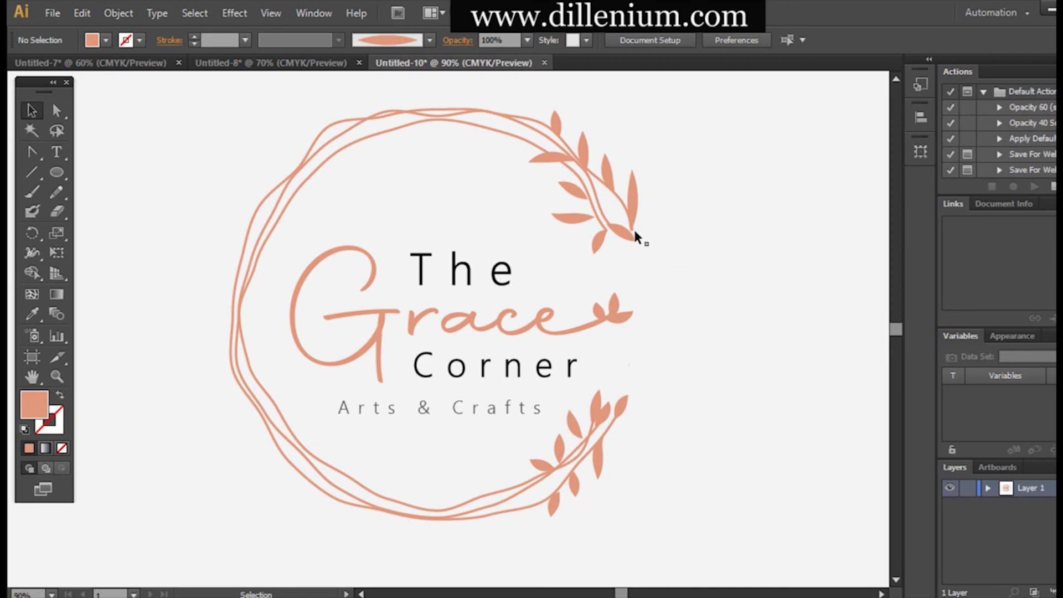
- Rotate the copied leaf at the inner tip so it points more steeply downward along the stem
{"action": "left_click", "coordinate": [632, 236]}
{"action": "left_click_drag", "start_coordinate": [643, 246], "coordinate": [687, 256]}
{"action": "left_click", "coordinate": [690, 258]}
{"action": "left_click", "coordinate": [667, 269]}
- Tilt the long outermost leaf of the upper branch outward and shorten it, keeping its base on the stem end
{"action": "left_click", "coordinate": [637, 202]}
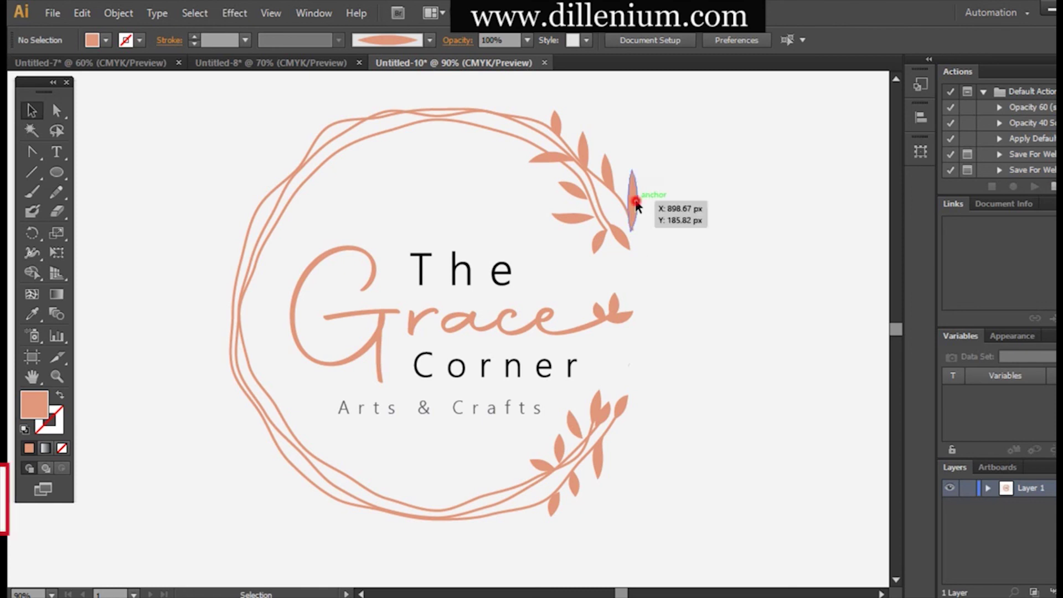
{"action": "left_click_drag", "start_coordinate": [652, 190], "coordinate": [645, 213]}
{"action": "left_click", "coordinate": [655, 200]}
{"action": "left_click", "coordinate": [666, 230]}
{"action": "left_click", "coordinate": [695, 254]}
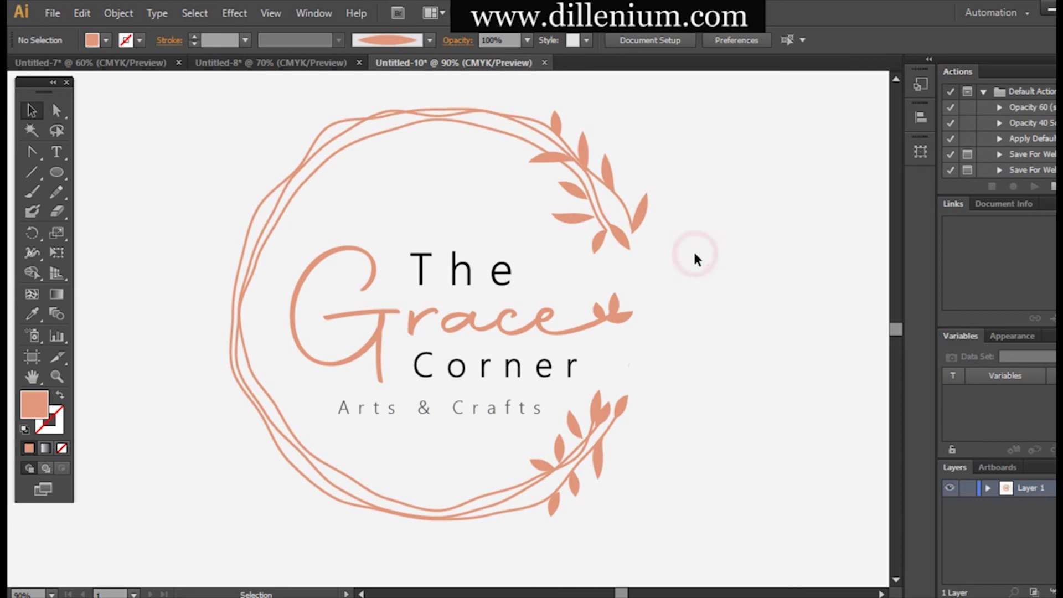